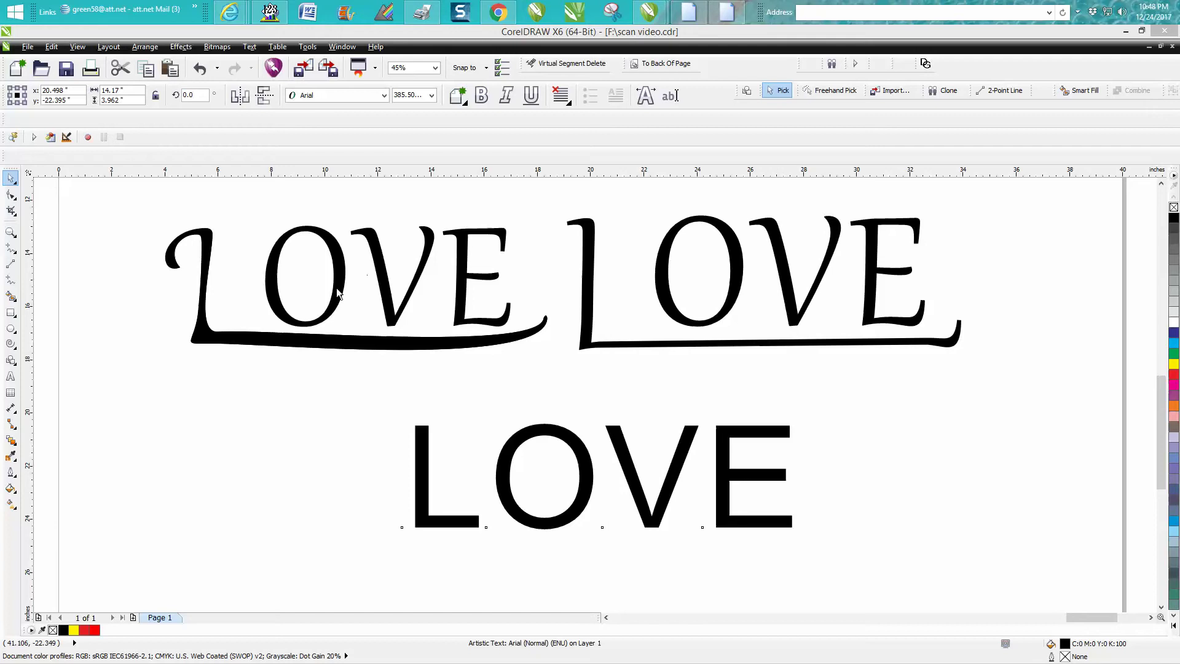
Set the bottom LOVE text in the Gabriola font.
left_click(12, 176)
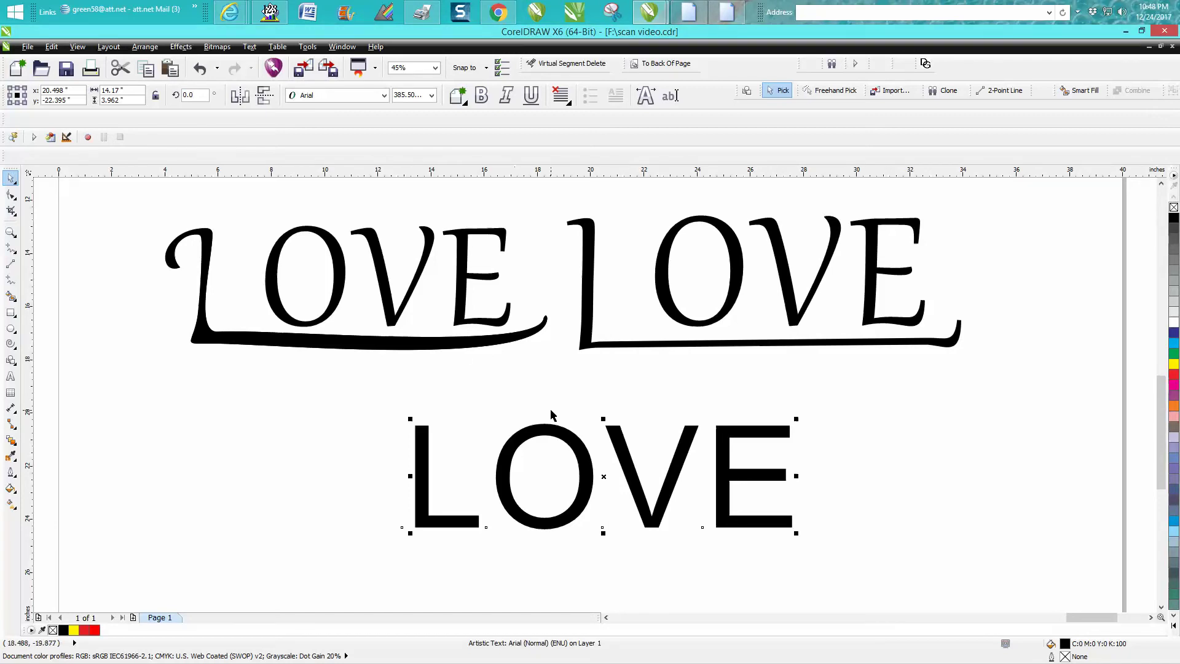
left_click(383, 95)
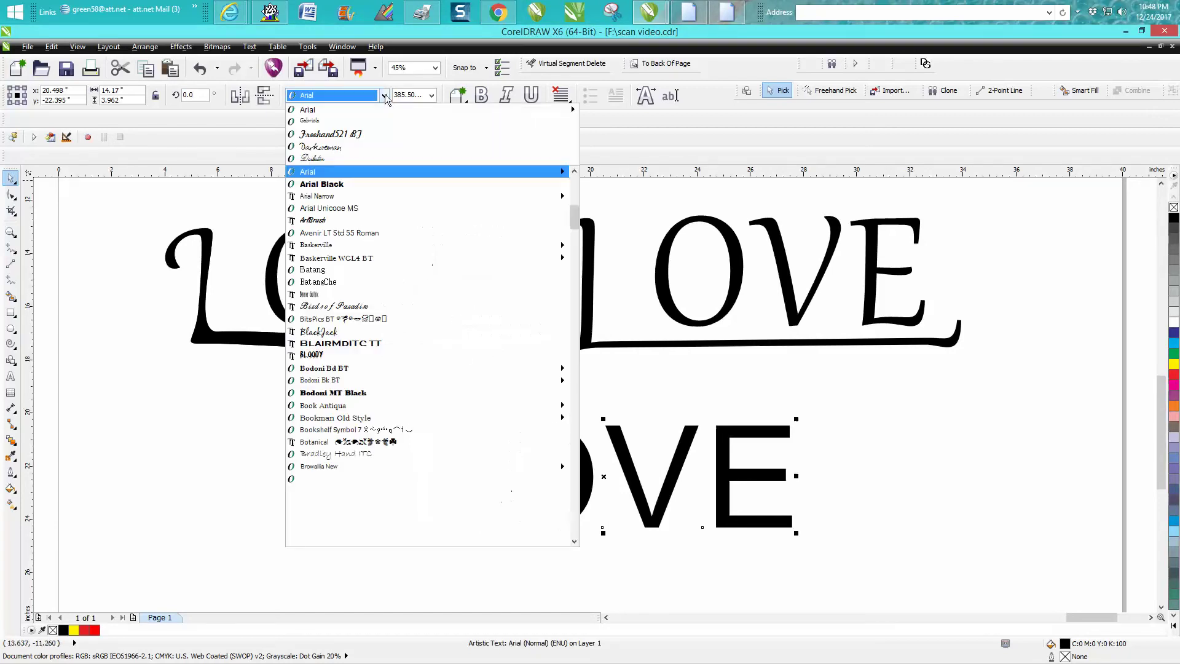
left_click(321, 121)
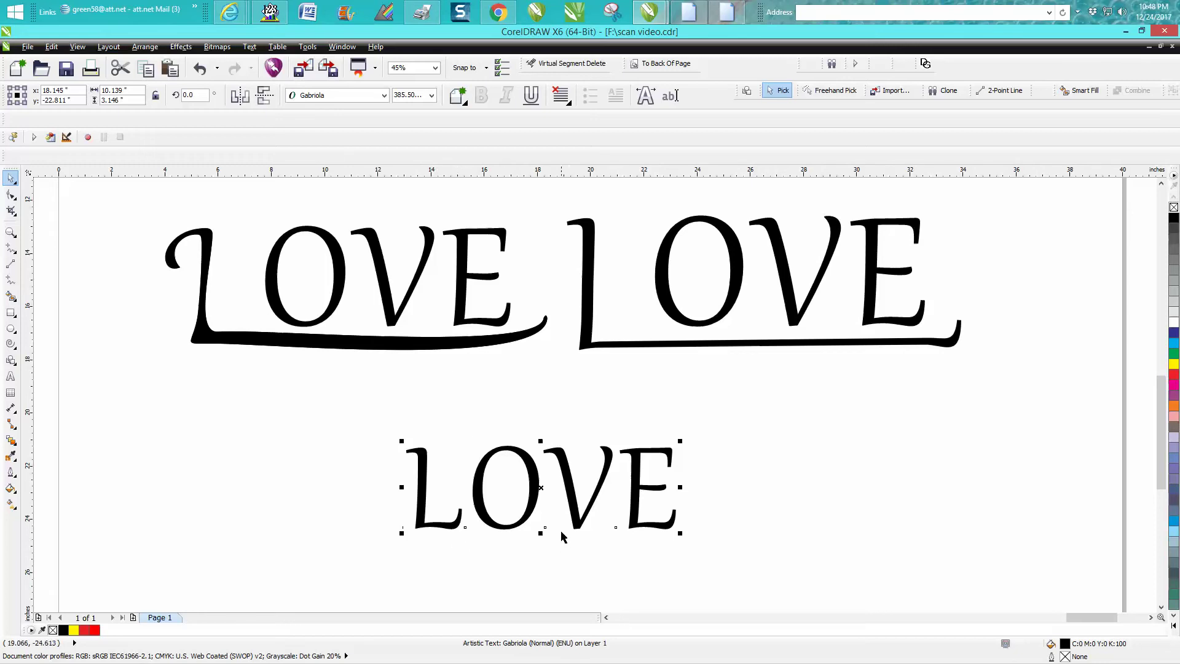
Select the L and try its swash and slanted OpenType alternates, then stop editing.
left_click(10, 375)
left_click_drag(467, 517, 402, 566)
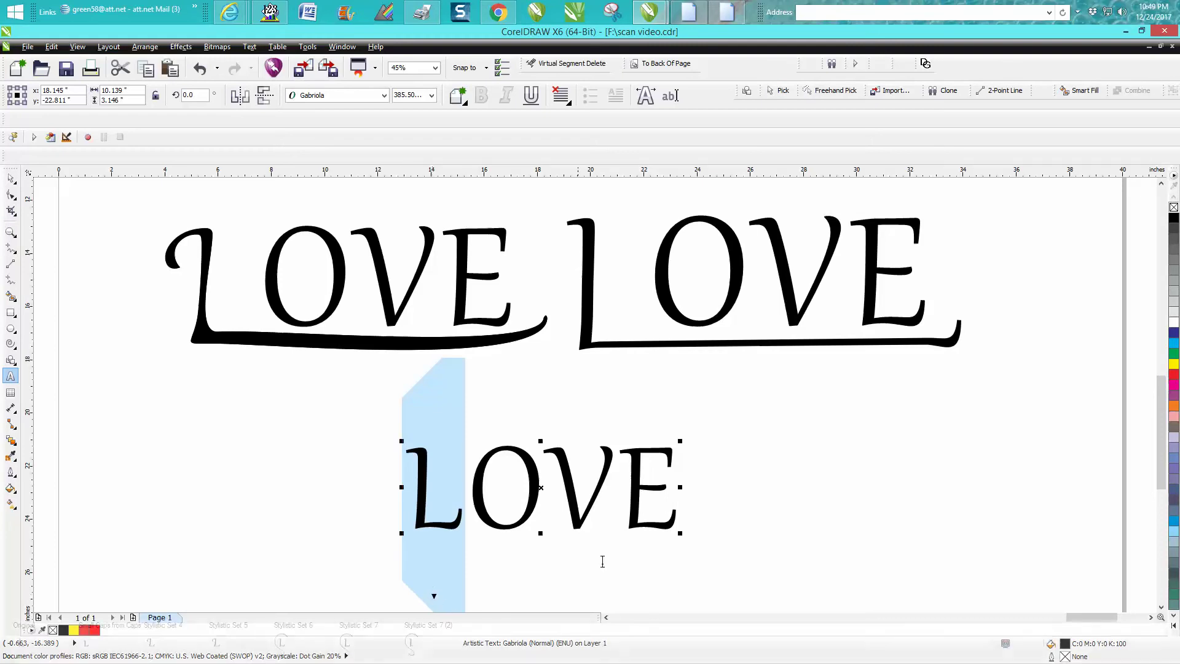
scroll(603, 559, "down", 3)
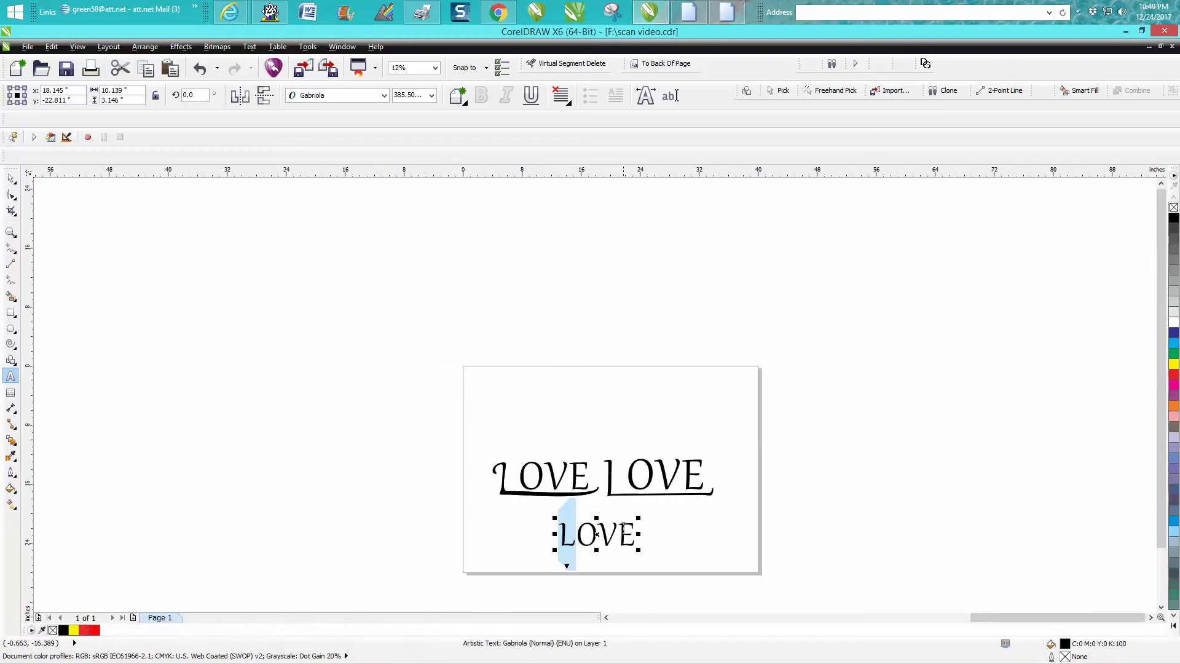
left_click(566, 565)
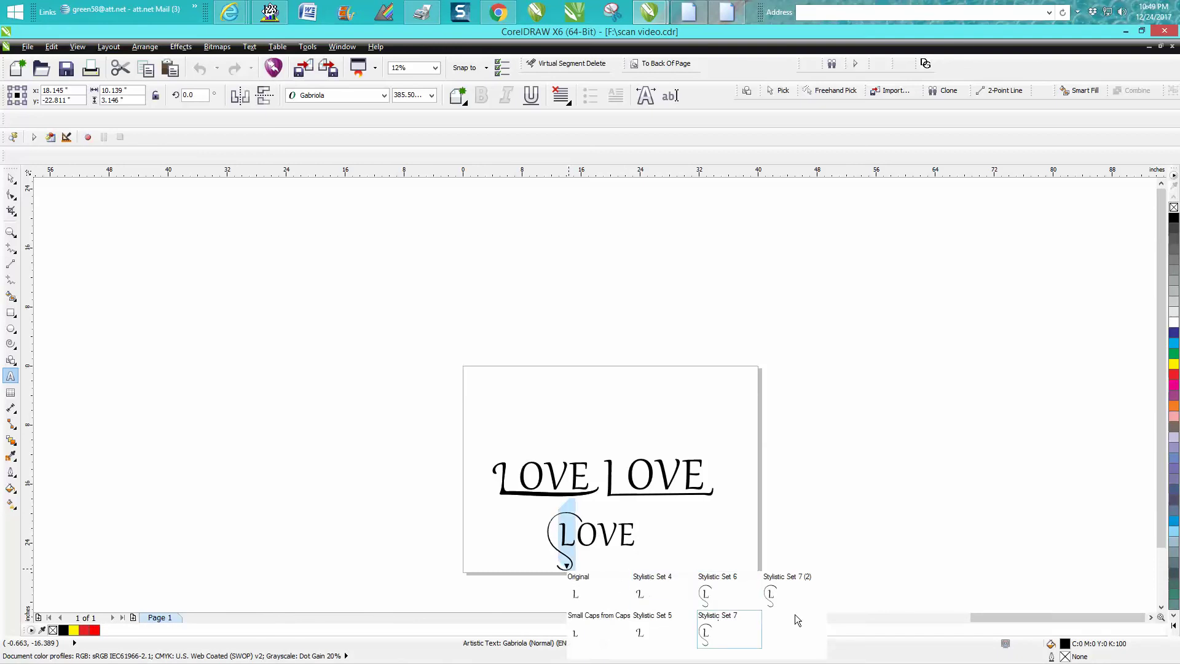
left_click(773, 597)
left_click(639, 594)
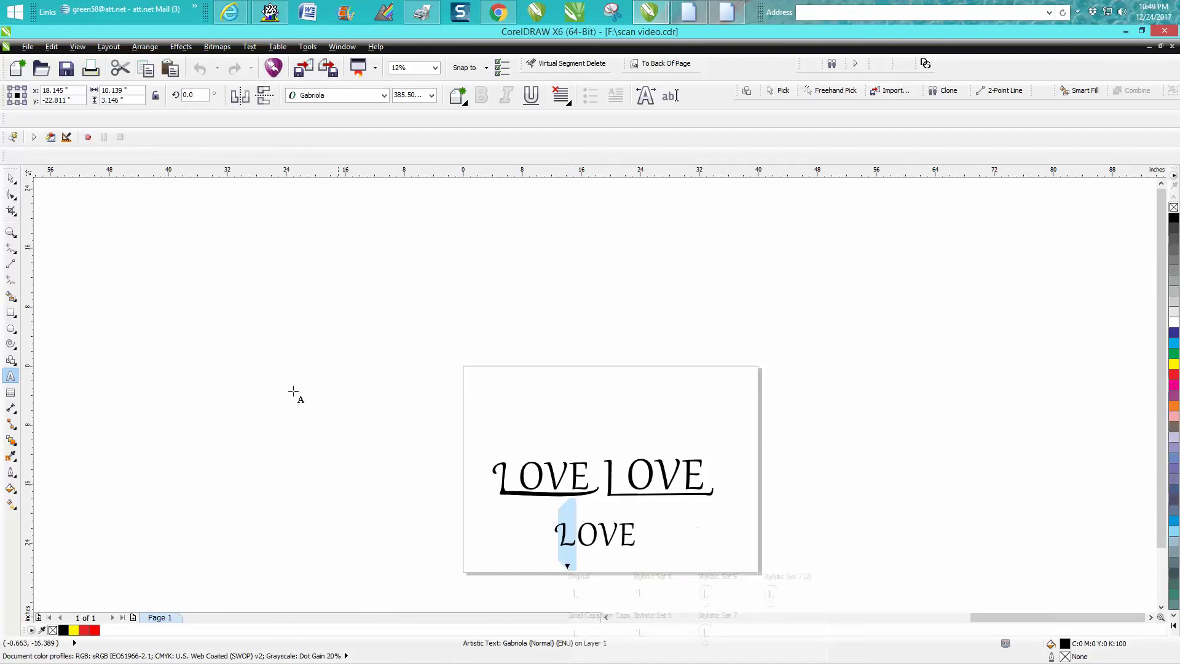
left_click(249, 258)
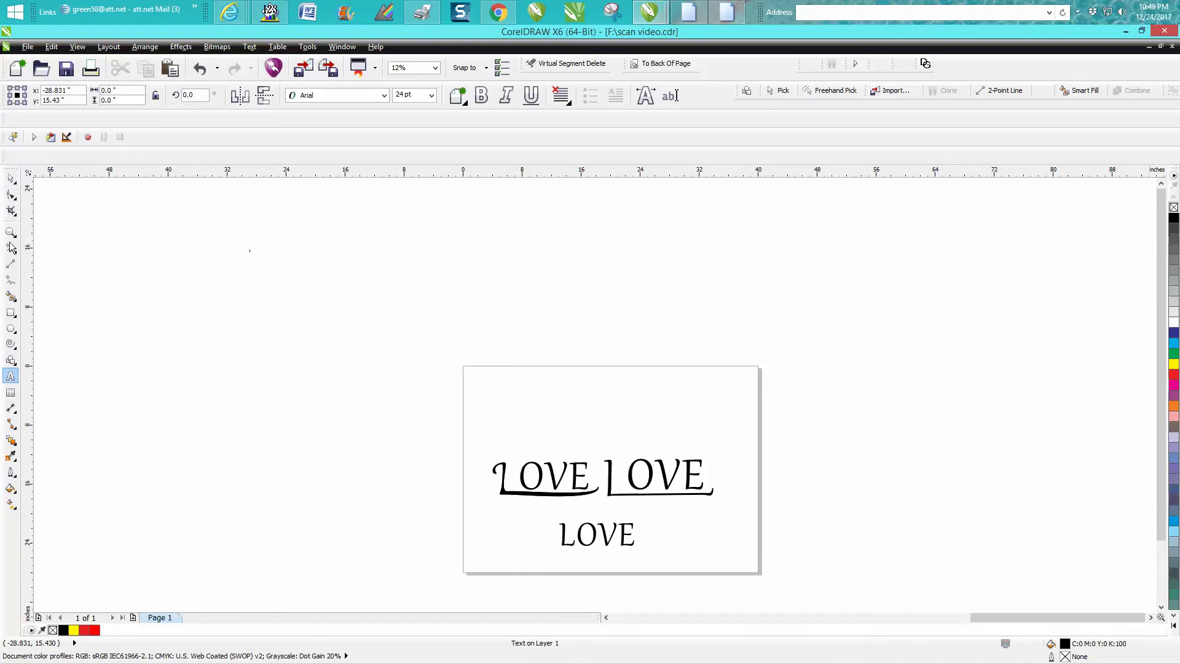
Zoom in closely on the bottom Gabriola LOVE and select it.
key("z")
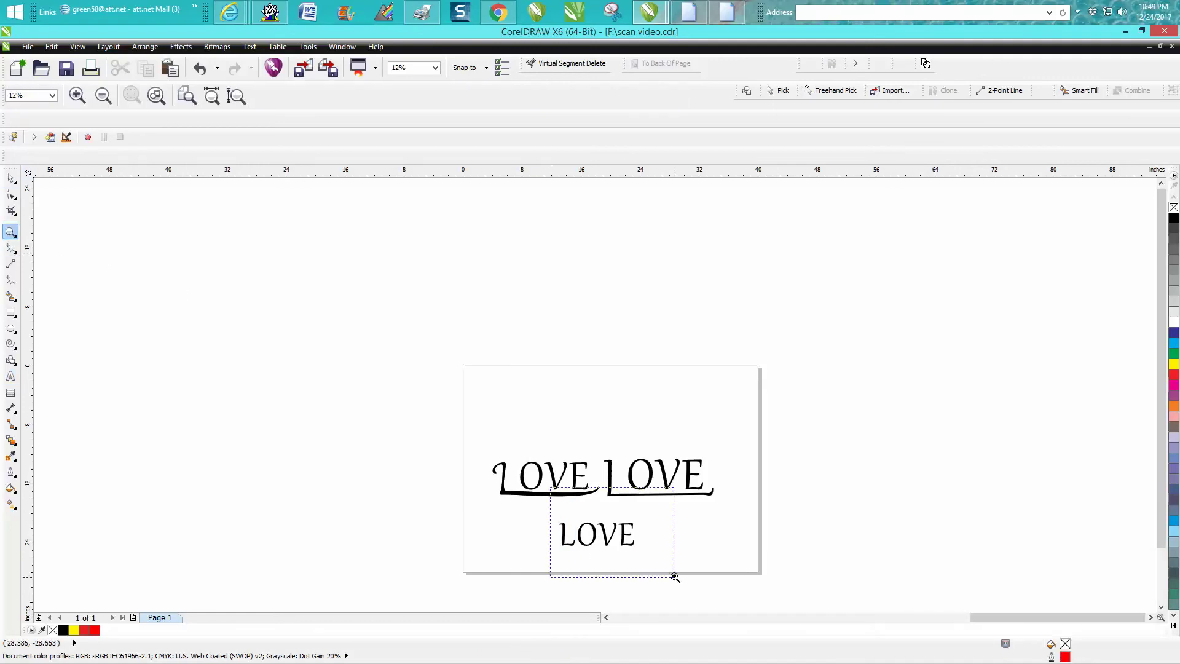
left_click_drag(551, 487, 677, 583)
scroll(595, 328, "down", 2)
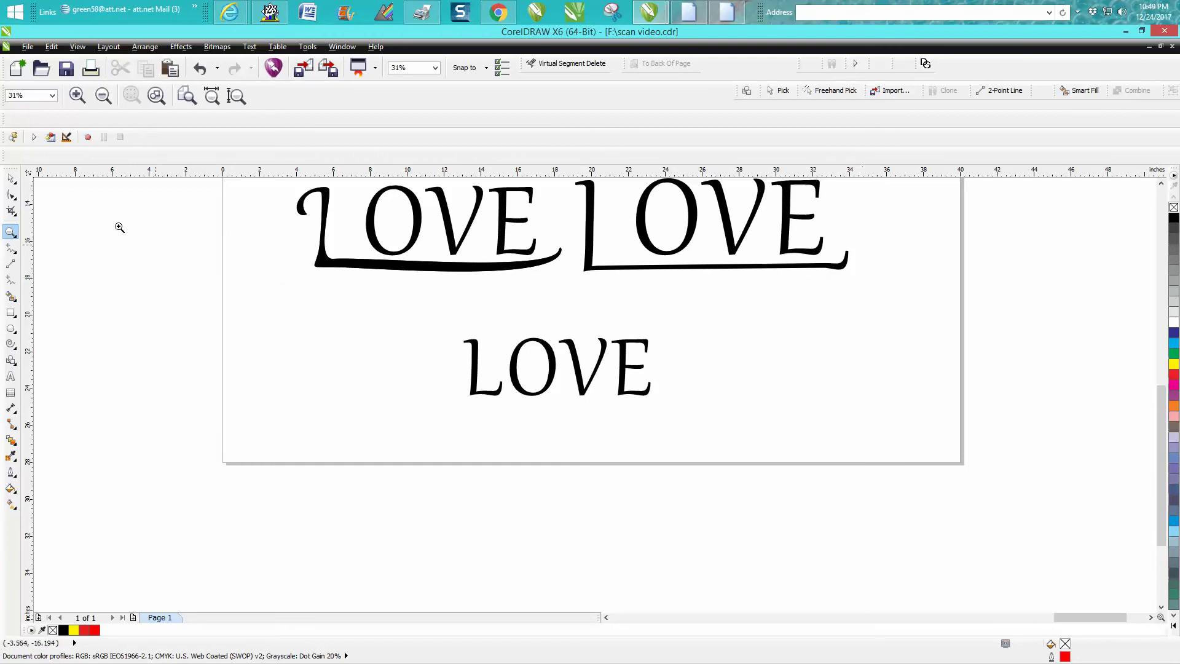
left_click(11, 179)
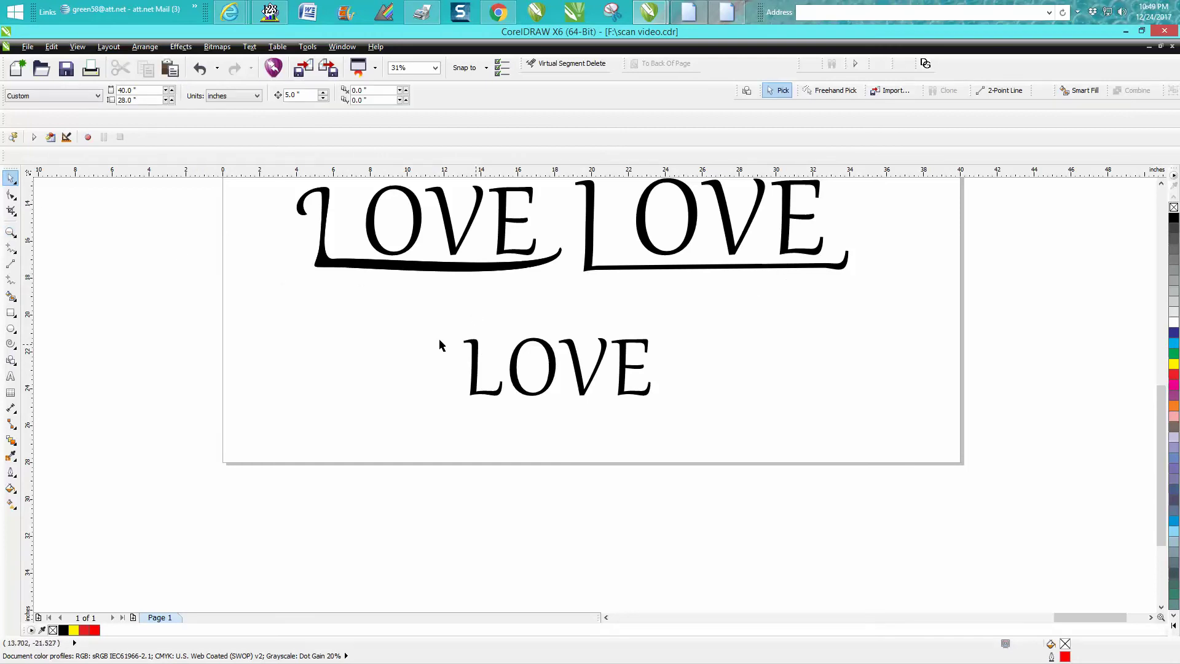
left_click(12, 230)
left_click_drag(432, 308, 811, 472)
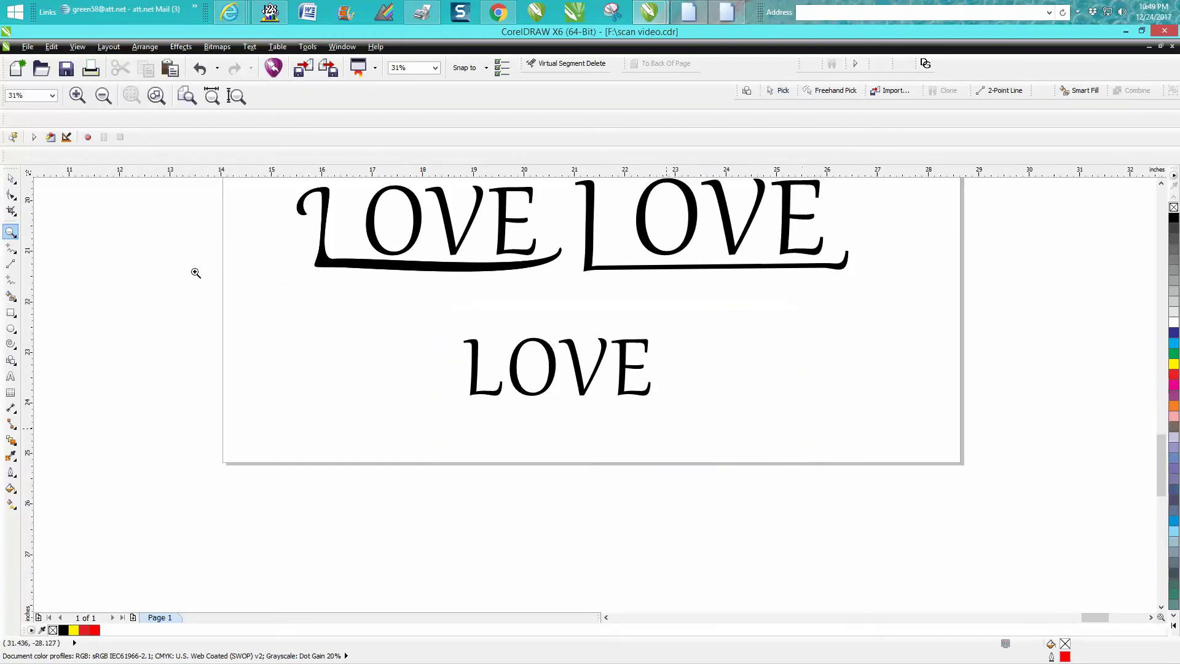
key("space")
left_click(216, 289)
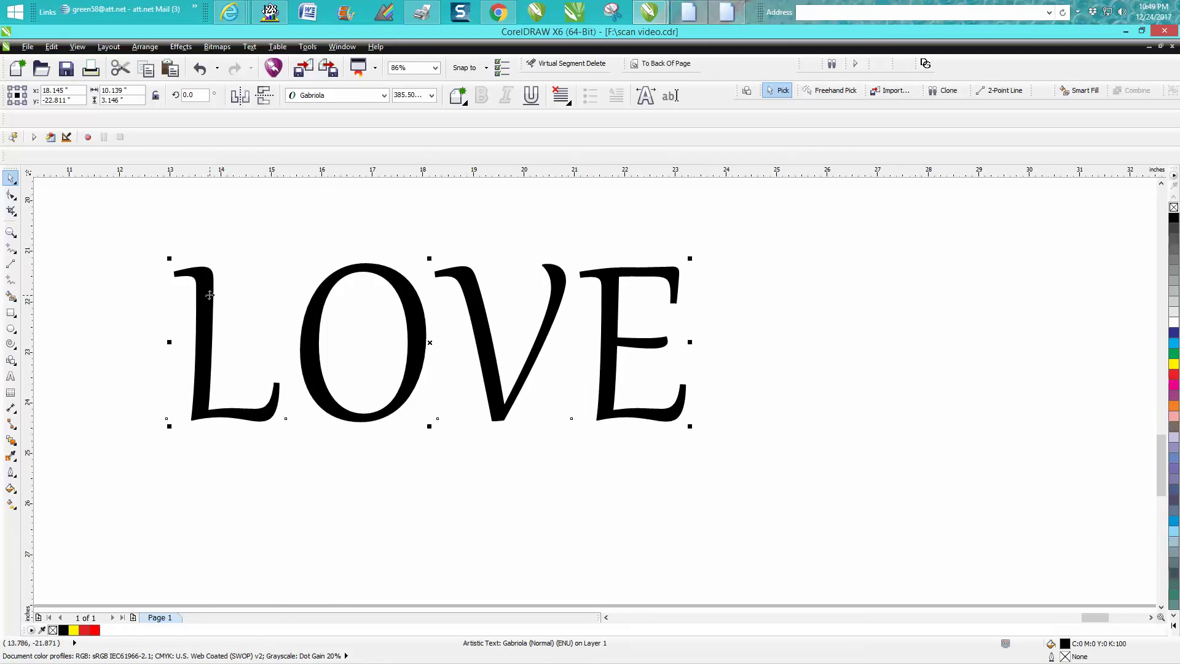
Break LOVE into separate letters and convert the L to curves.
key("ctrl+k")
left_click(219, 338)
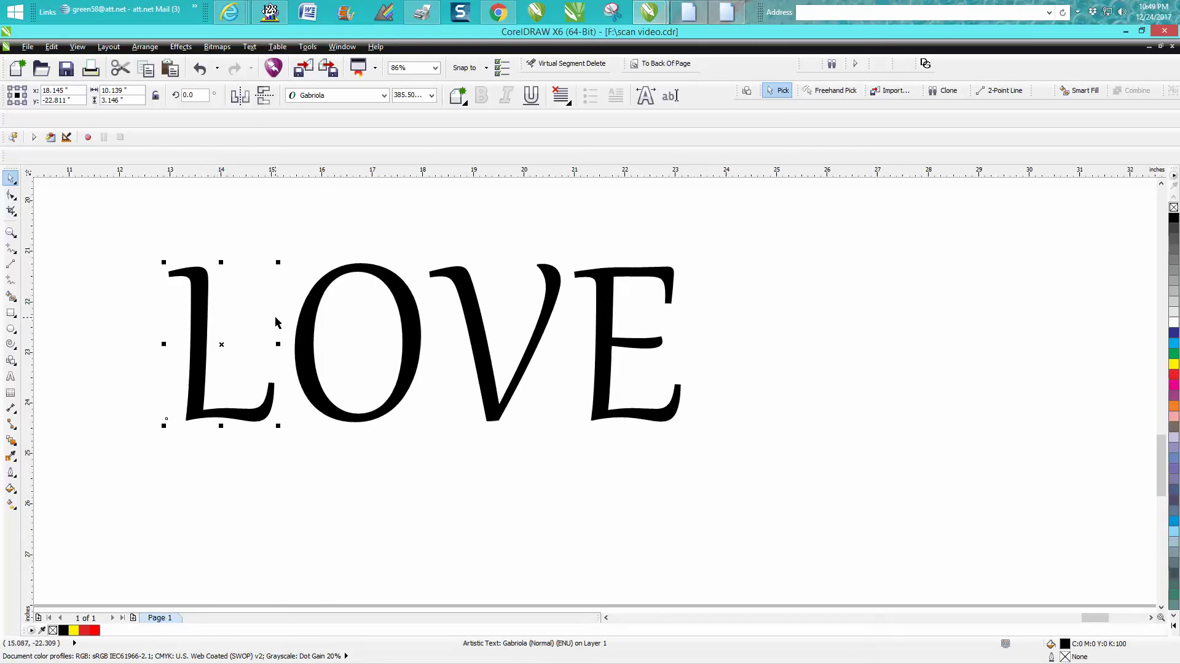
left_click(145, 46)
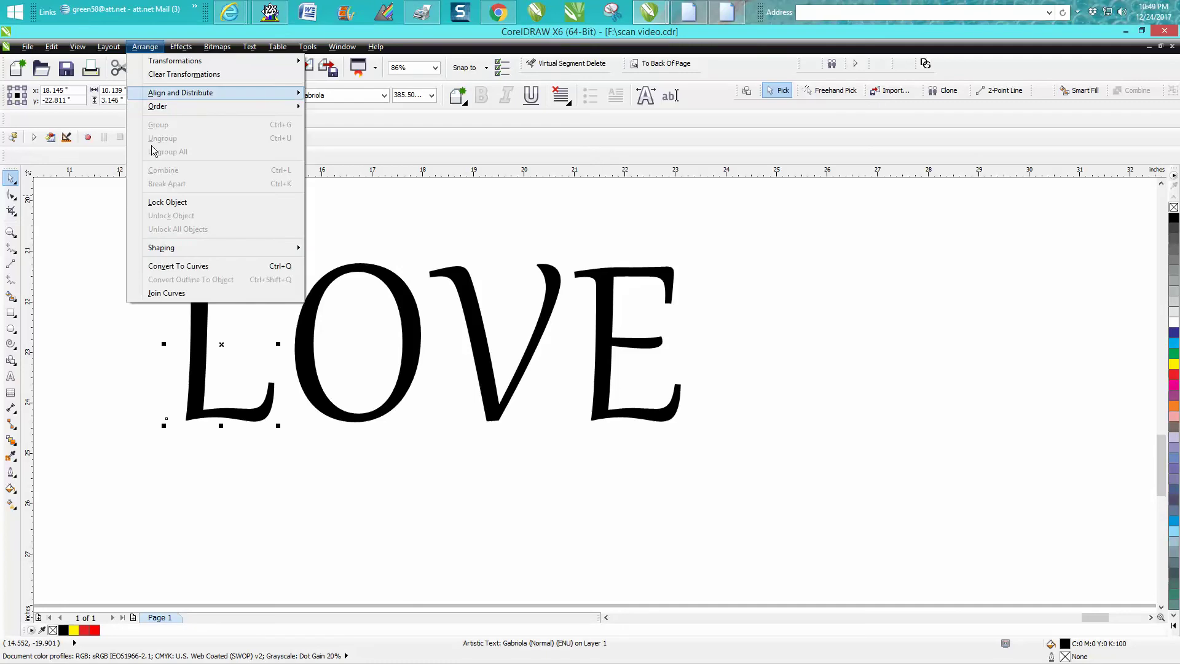
left_click(165, 265)
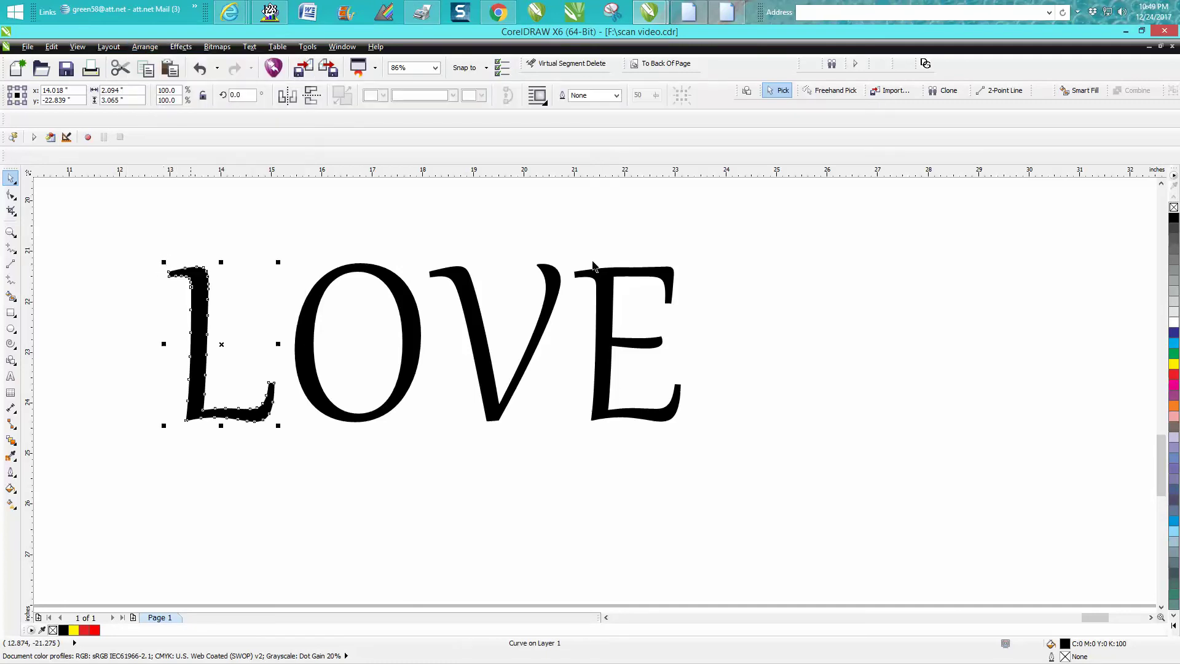
Give the L curve no fill and a red outline.
left_click(1174, 210)
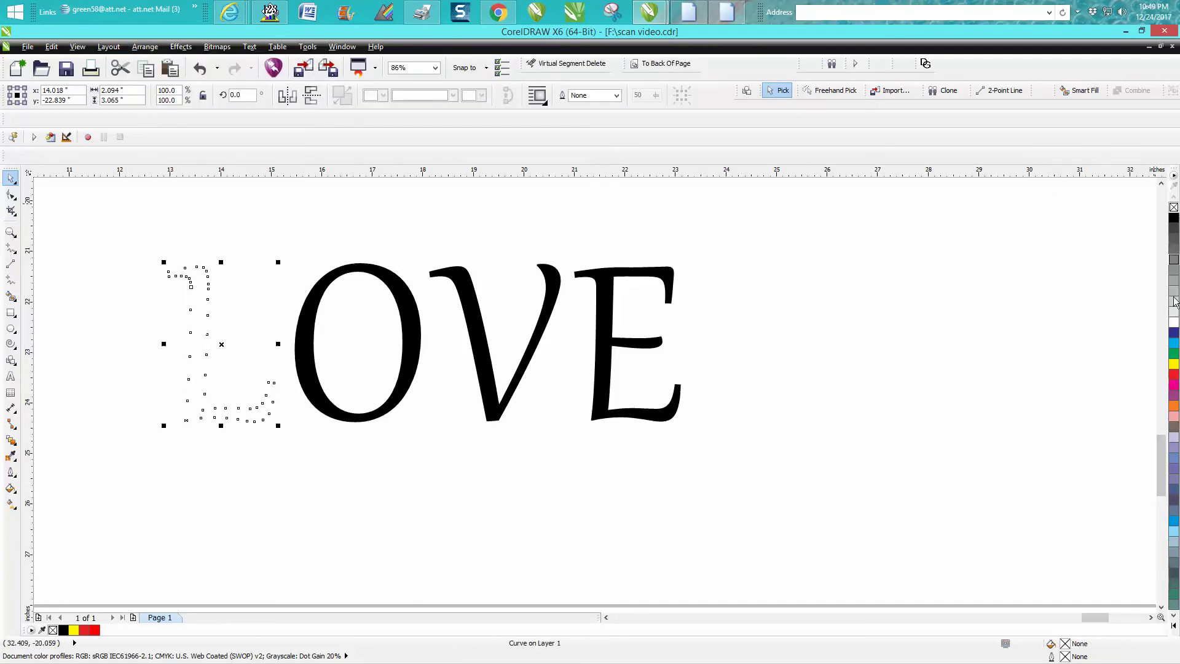
right_click(1174, 373)
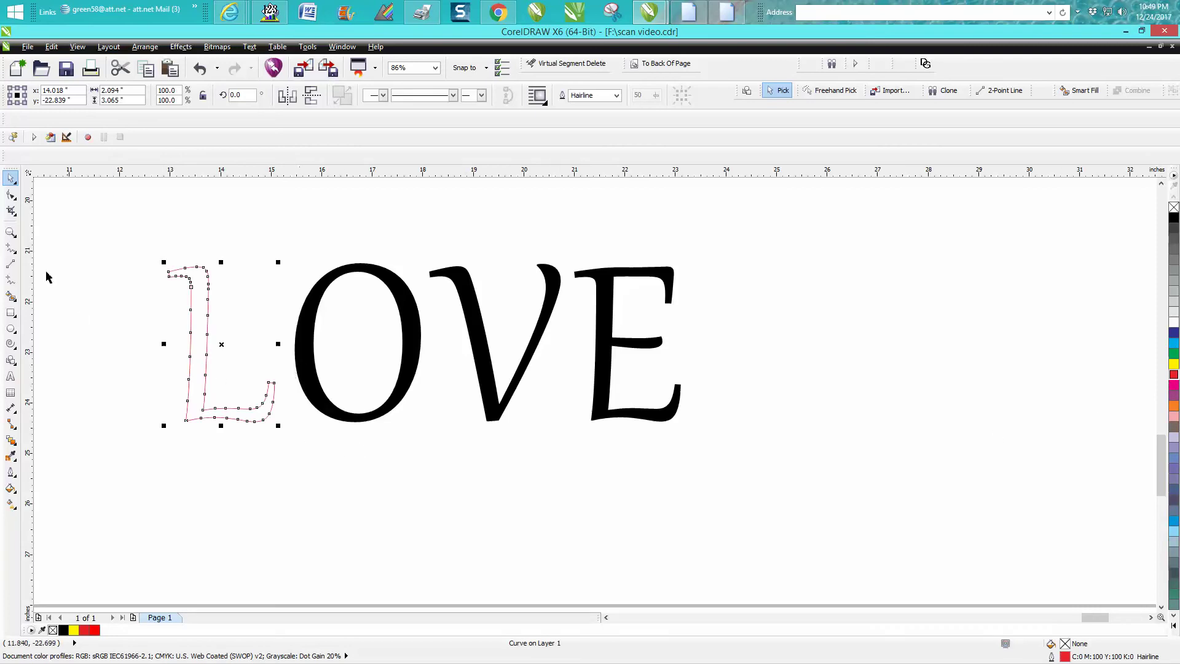
left_click(12, 196)
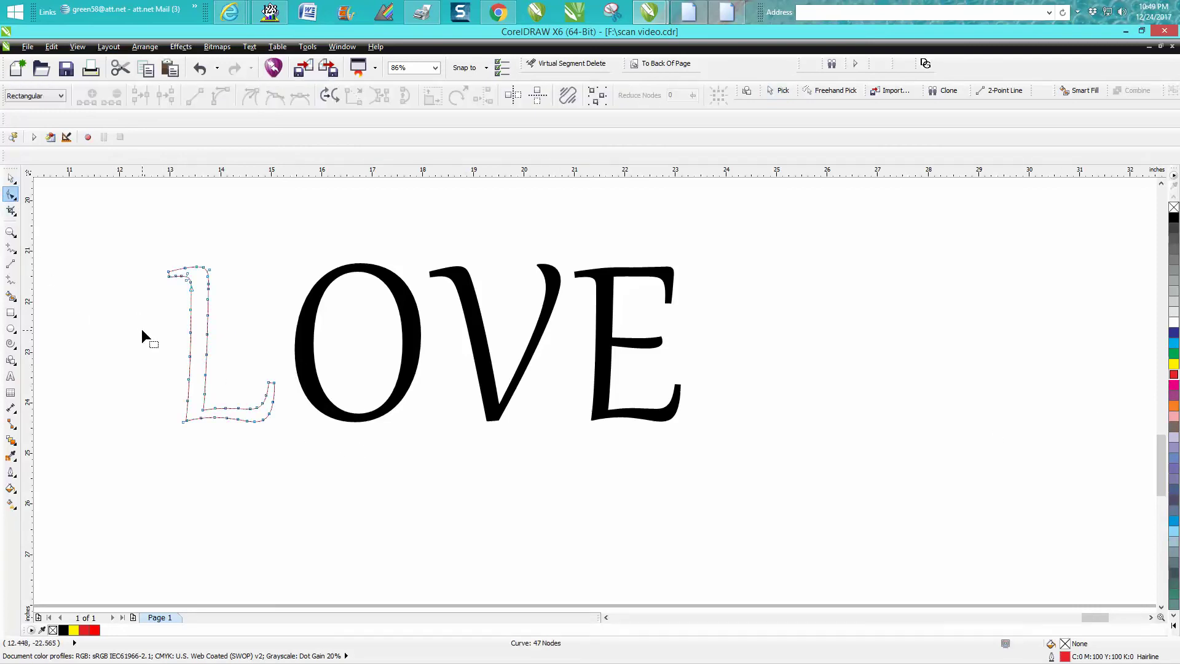
Stretch the L's base nodes out to extend beneath the E.
mouse_move(141, 329)
left_mouse_down()
mouse_move(242, 427)
mouse_move(290, 435)
mouse_move(230, 462)
left_mouse_up()
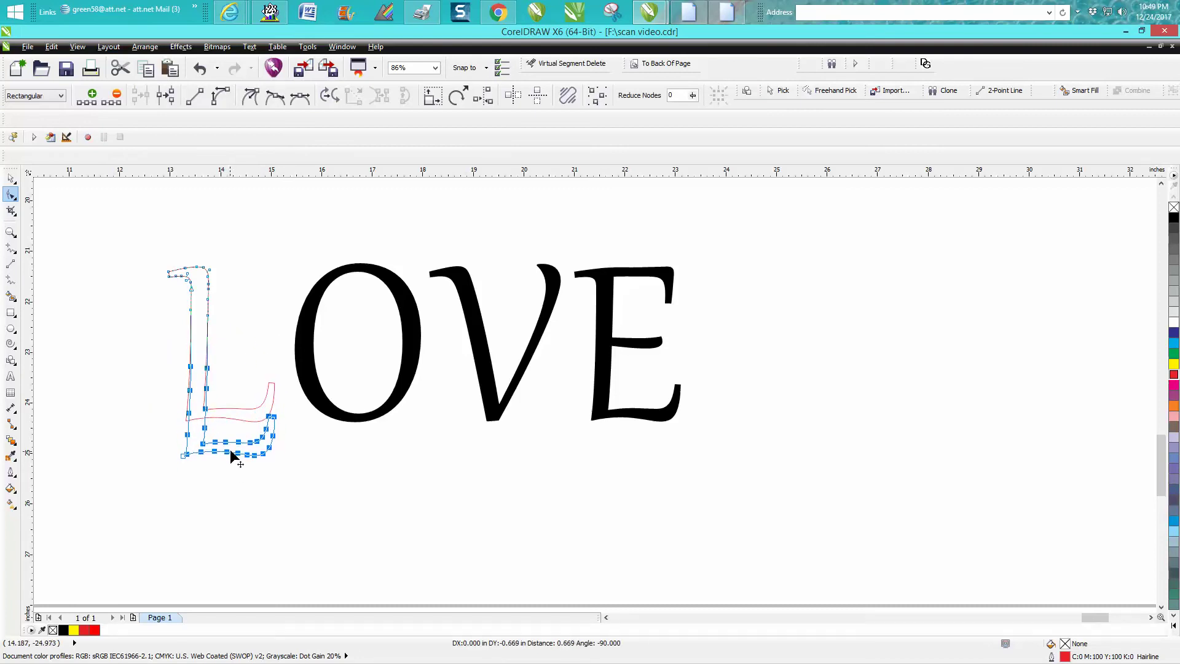
left_click_drag(229, 463, 229, 448)
left_click(244, 461)
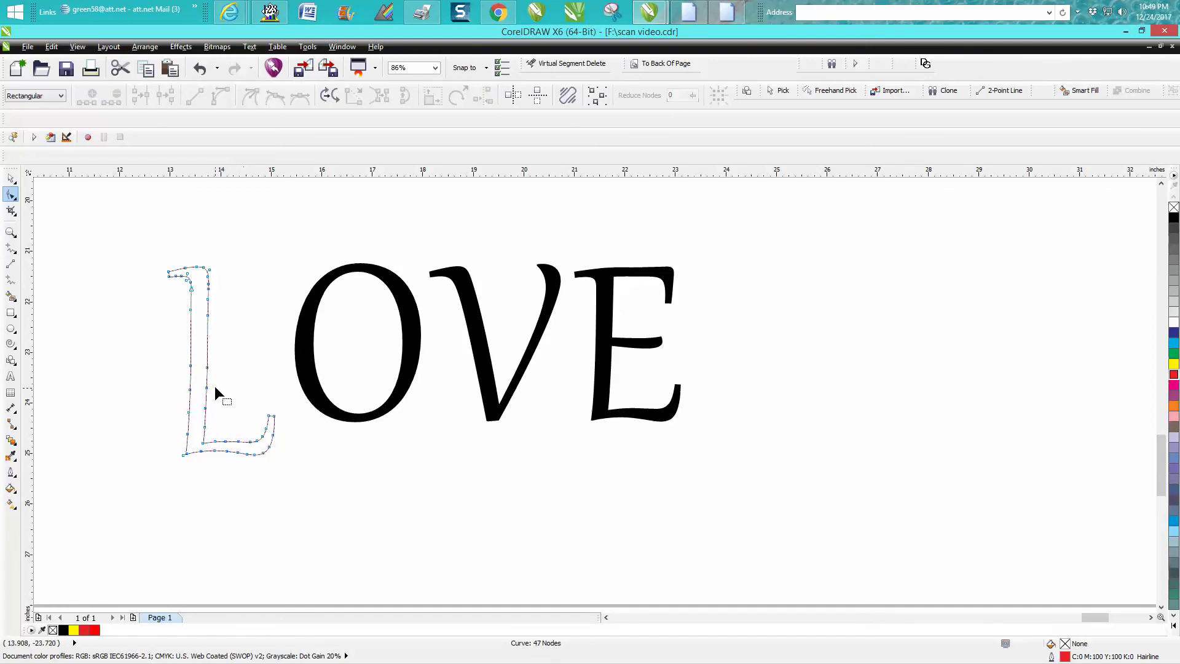
left_click_drag(215, 391, 295, 475)
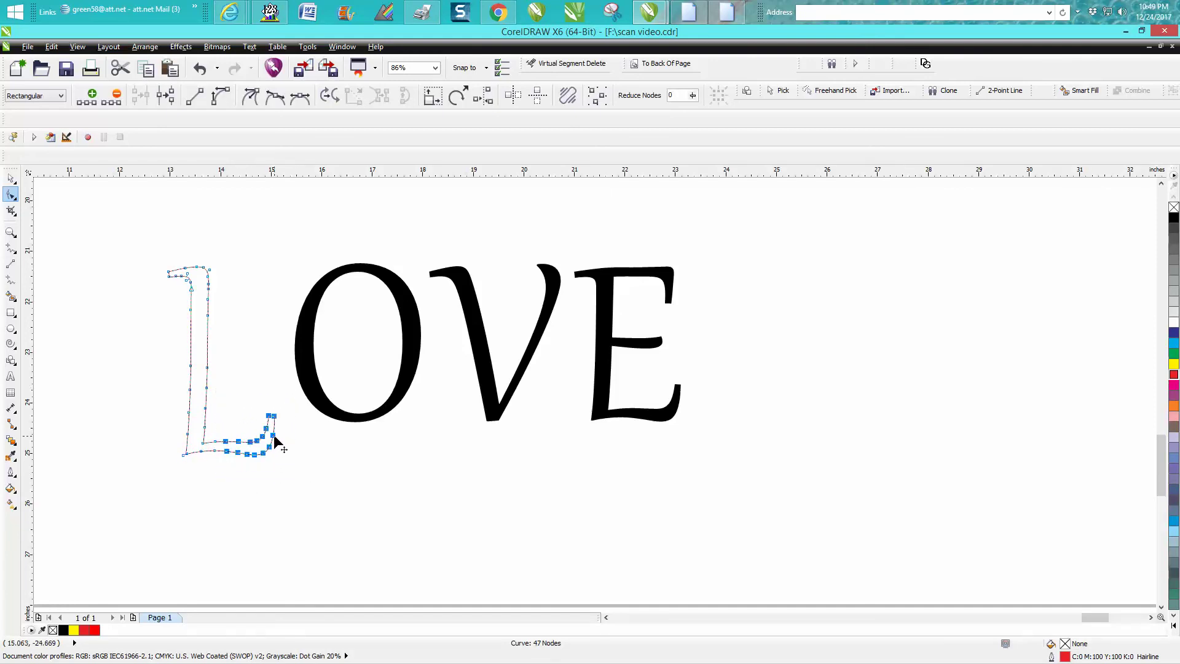
left_click_drag(275, 434, 670, 455)
left_click_drag(668, 456, 724, 456)
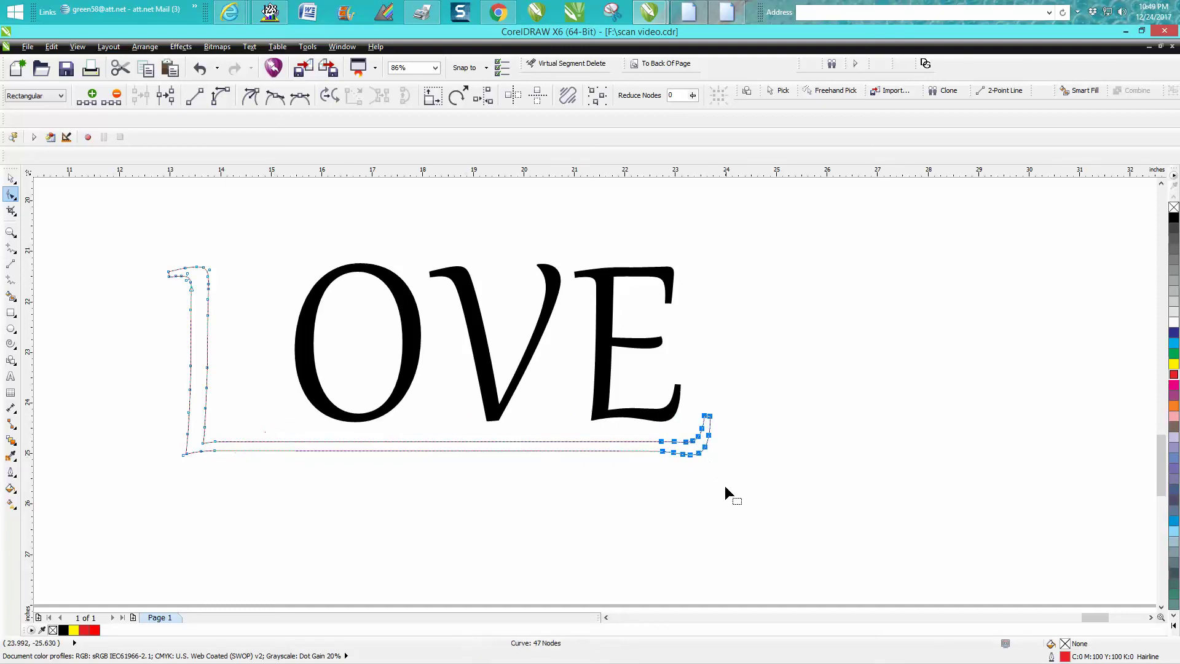
Fill the stretched L outline solid black with Smart Fill, then deselect.
left_click(11, 178)
key("Escape")
left_click(11, 295)
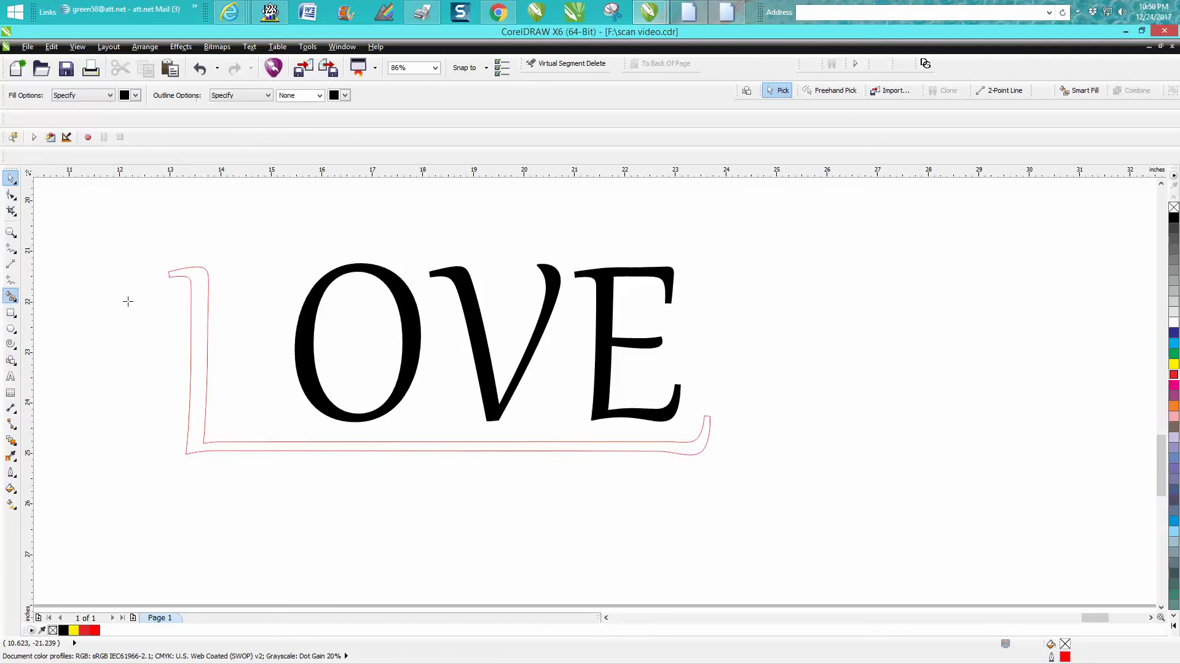
left_click(200, 312)
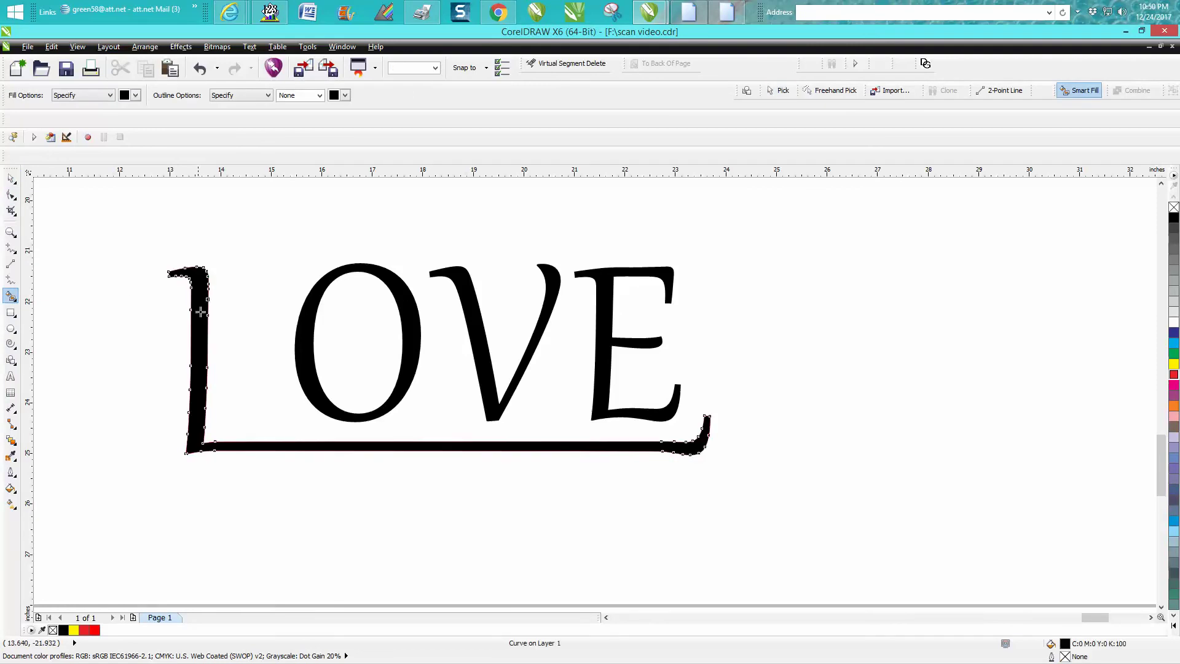
left_click(11, 177)
left_click(139, 254)
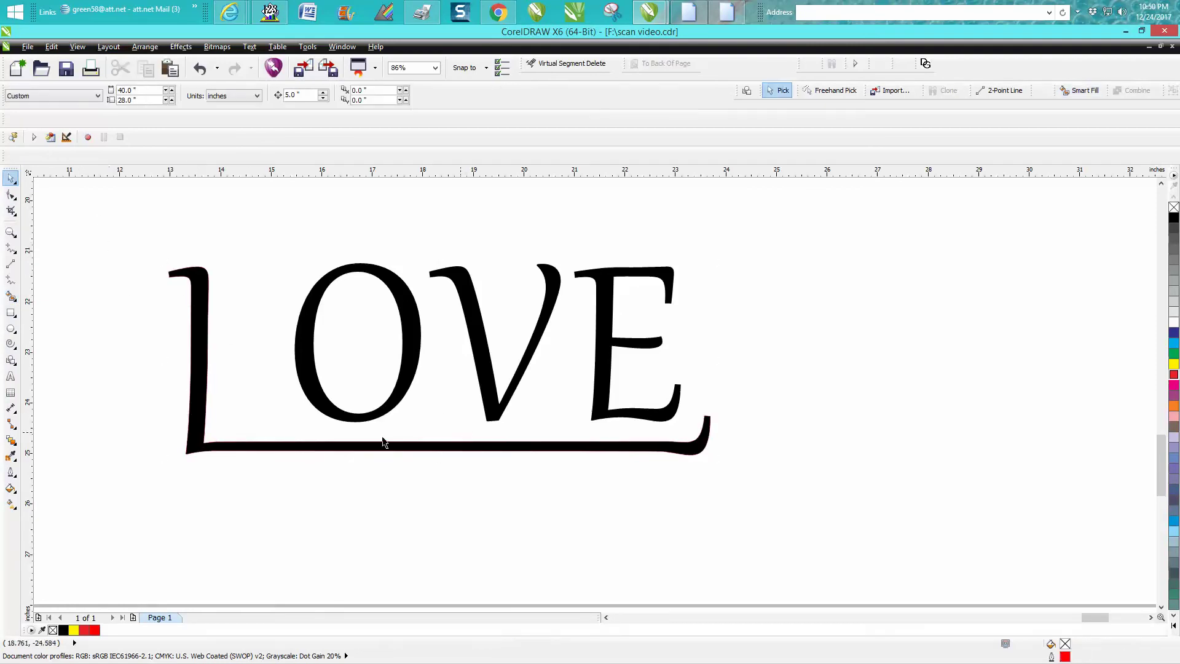
left_click(11, 233)
Delete the filled L's inner-corner and right-end nodes, then move it down-left.
left_click_drag(177, 385, 428, 509)
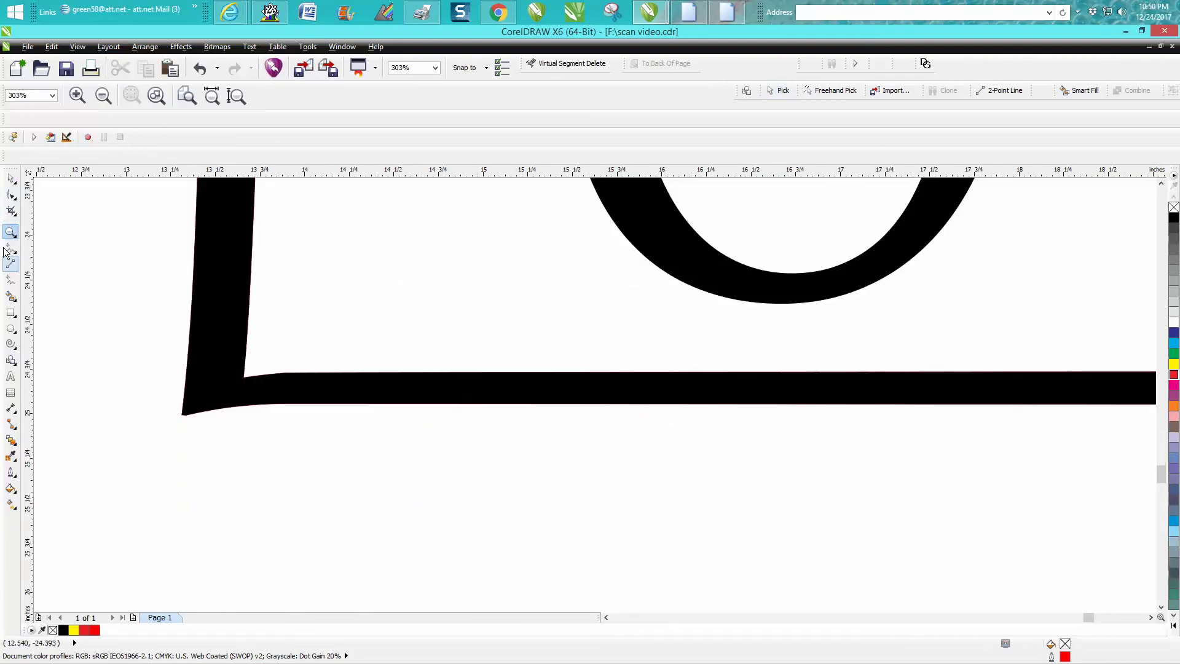
left_click(11, 194)
left_click(261, 386)
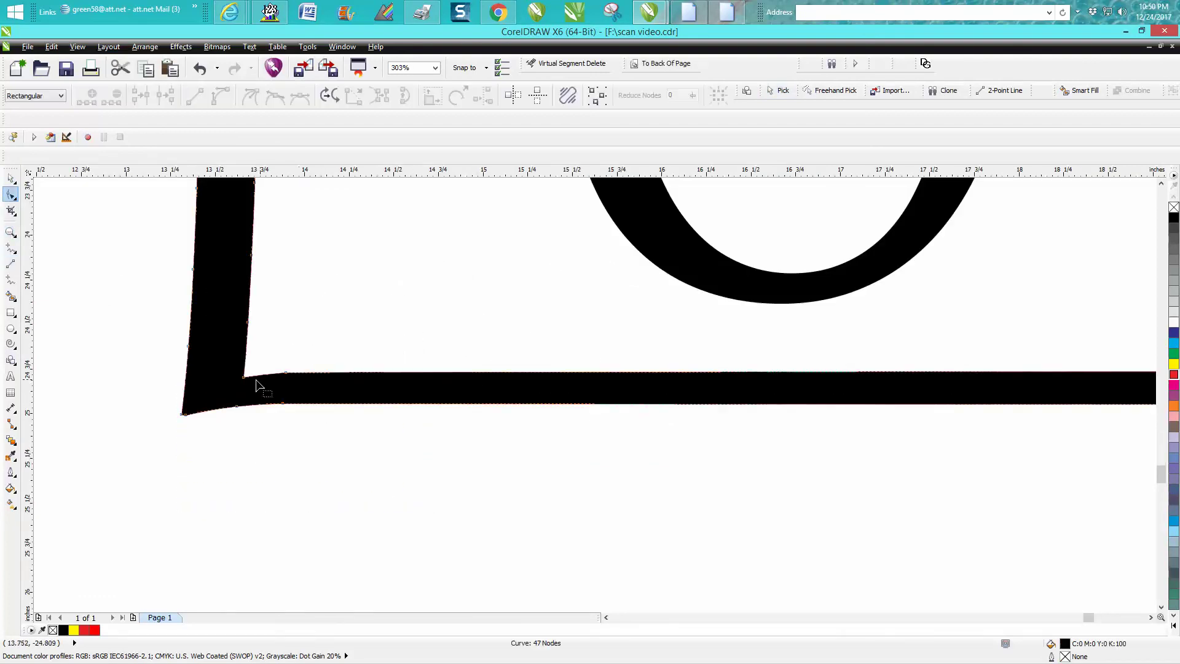
mouse_move(245, 379)
left_mouse_down()
mouse_move(249, 367)
mouse_move(278, 374)
left_mouse_up()
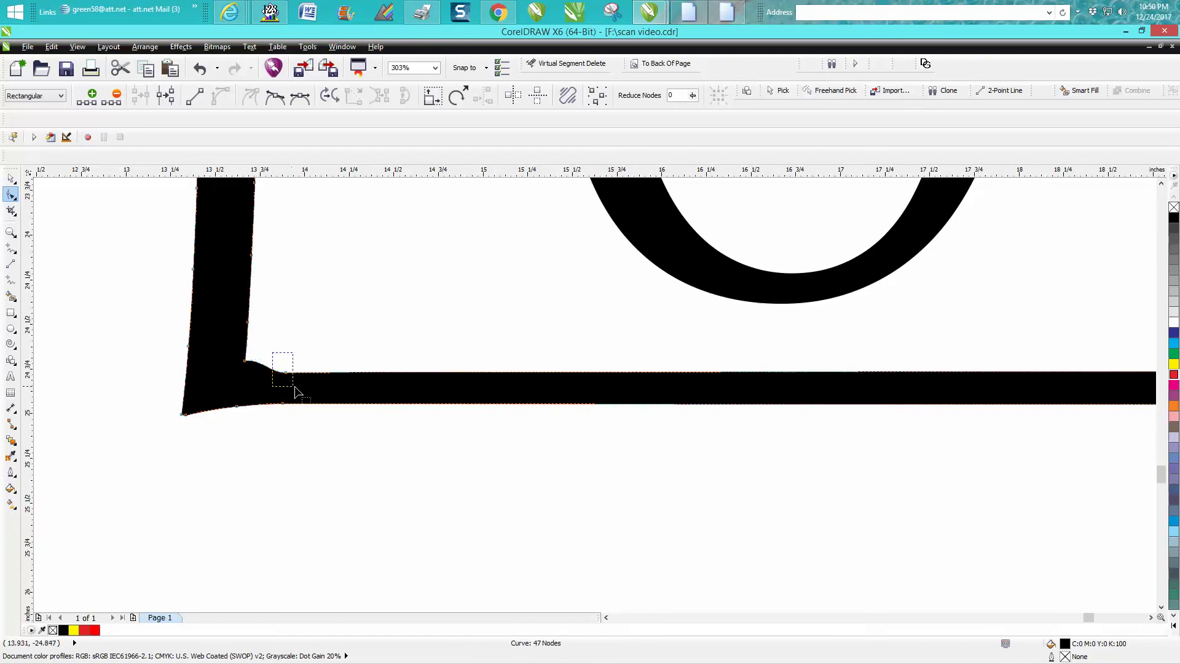
key("Delete")
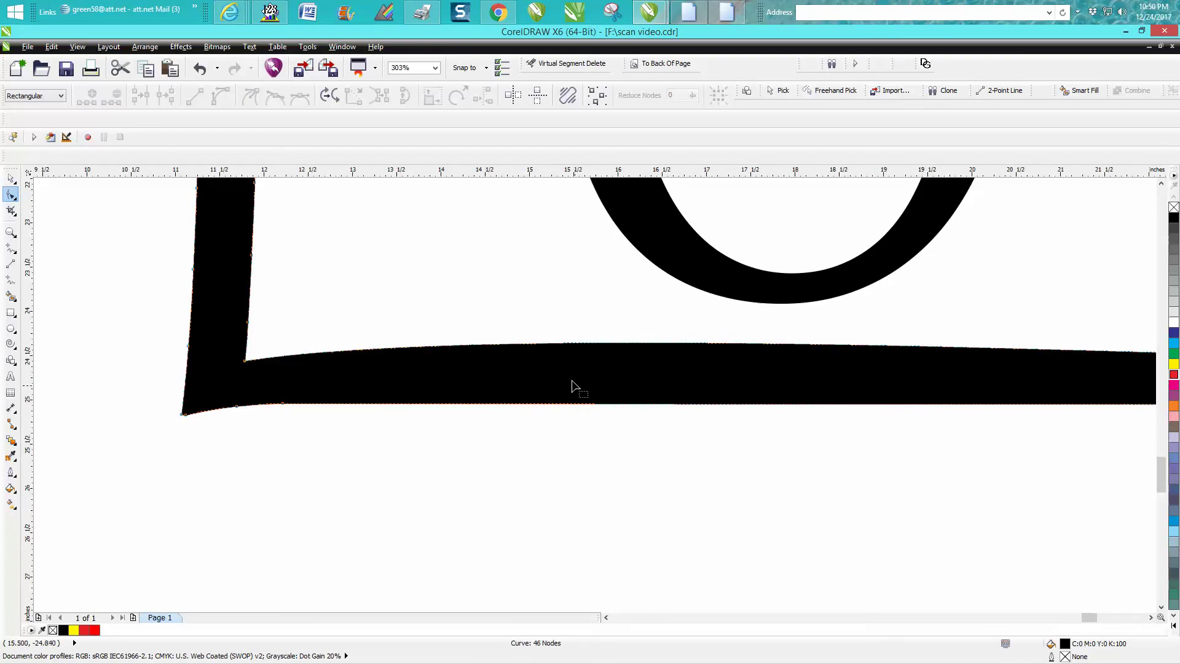
scroll(572, 388, "down", 3)
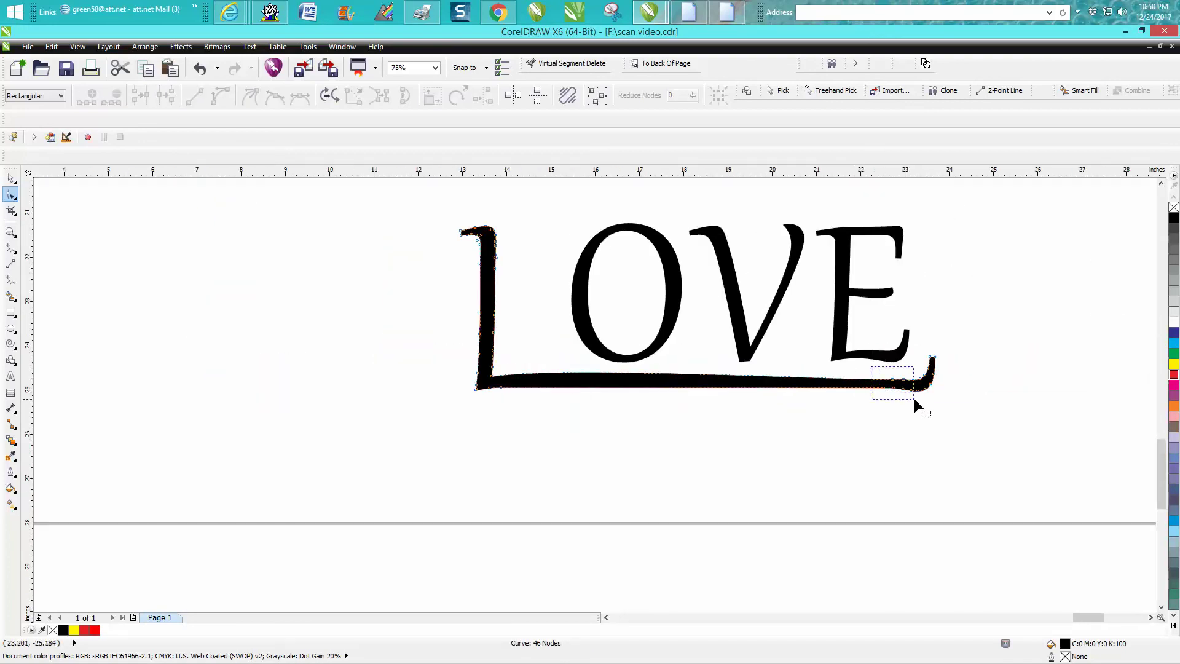
left_click_drag(914, 399, 915, 400)
key("Delete")
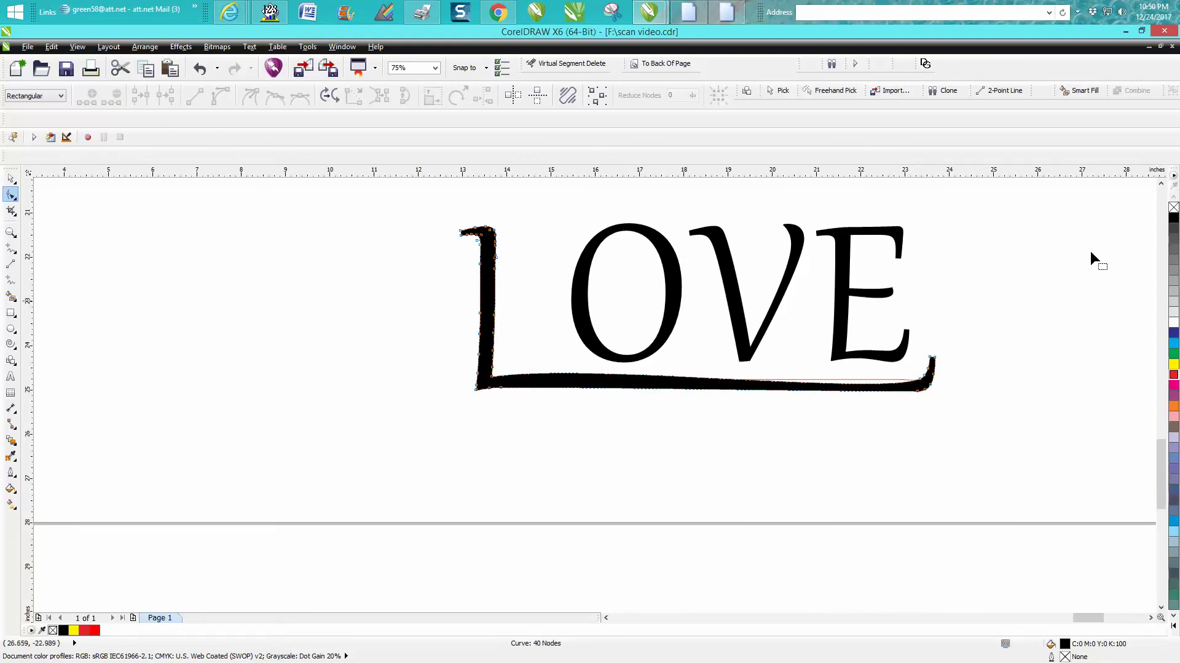
left_click(12, 179)
left_click_drag(698, 309, 507, 463)
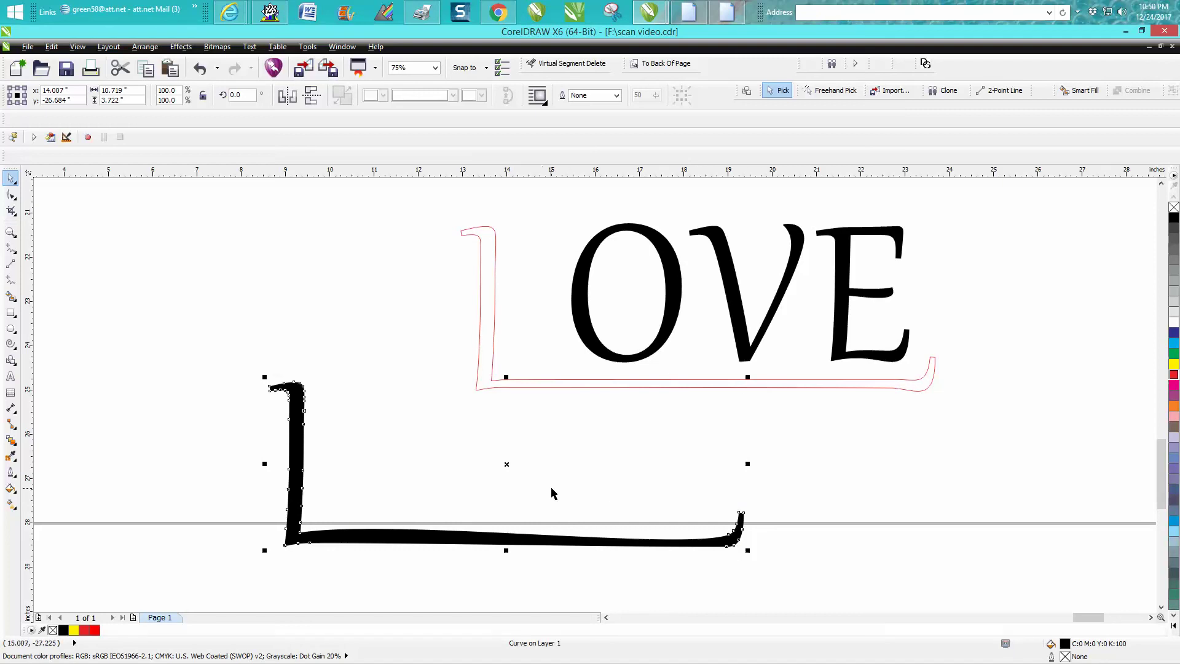
Delete the black L copy and zoom in on the red L outline's base.
key("Delete")
left_click(555, 387)
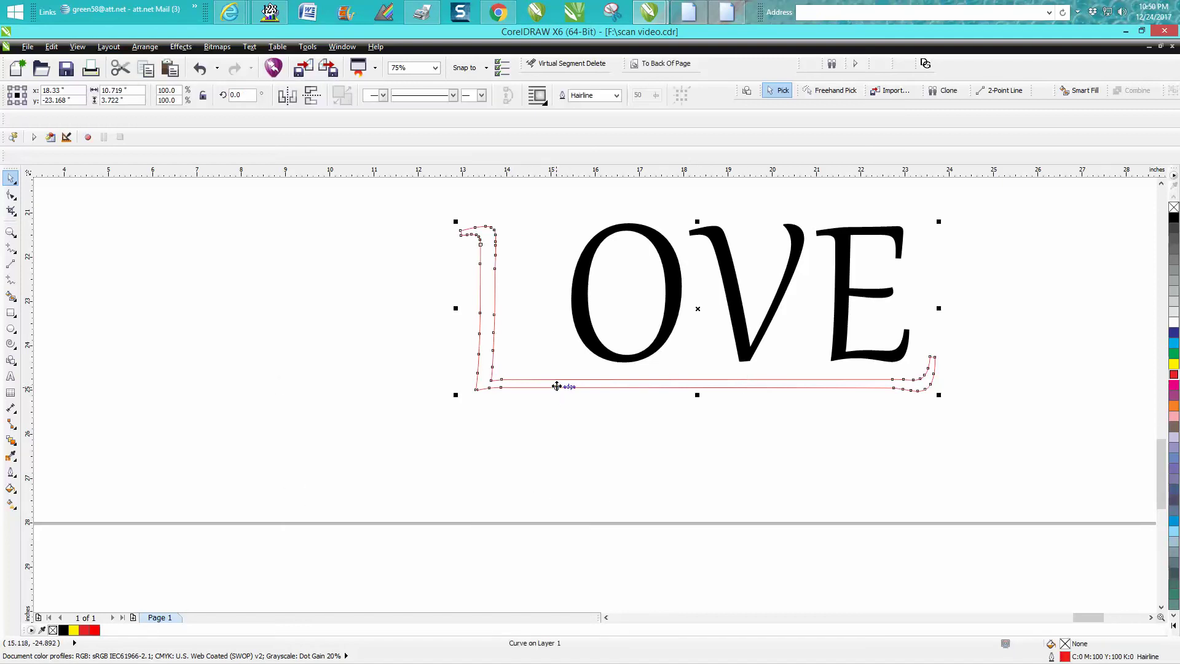
left_click(12, 232)
left_click_drag(434, 332, 906, 428)
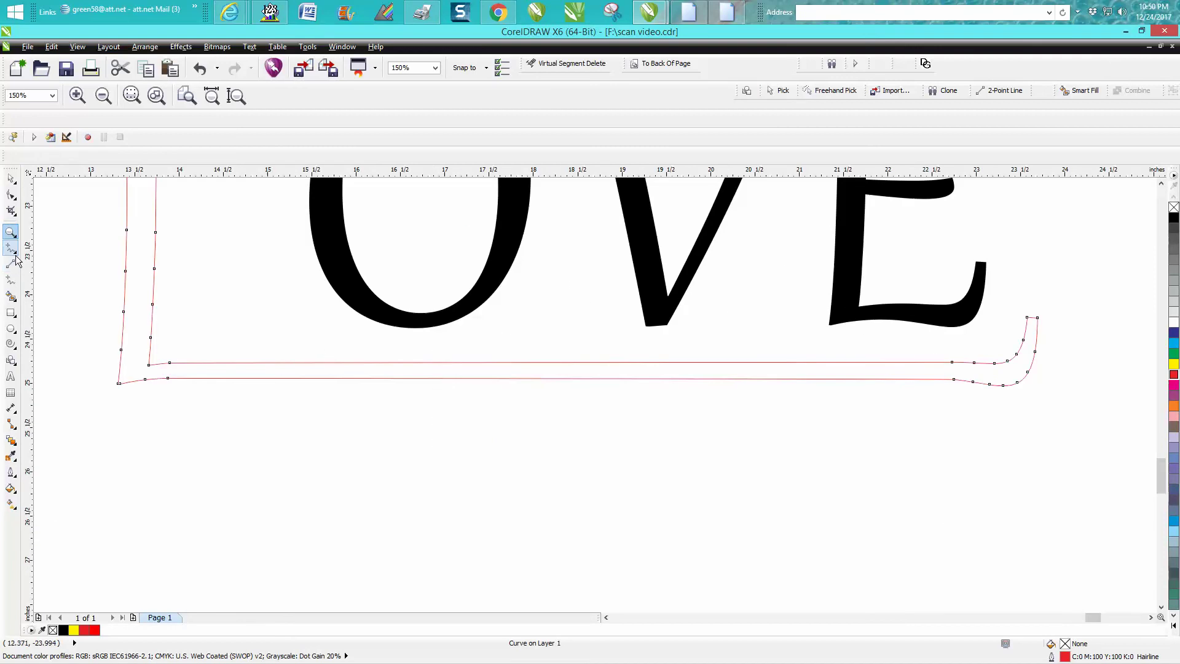
Delete the red base's left- and right-end nodes and adjust its curve.
left_click(11, 194)
left_click_drag(166, 392, 166, 392)
key("Delete")
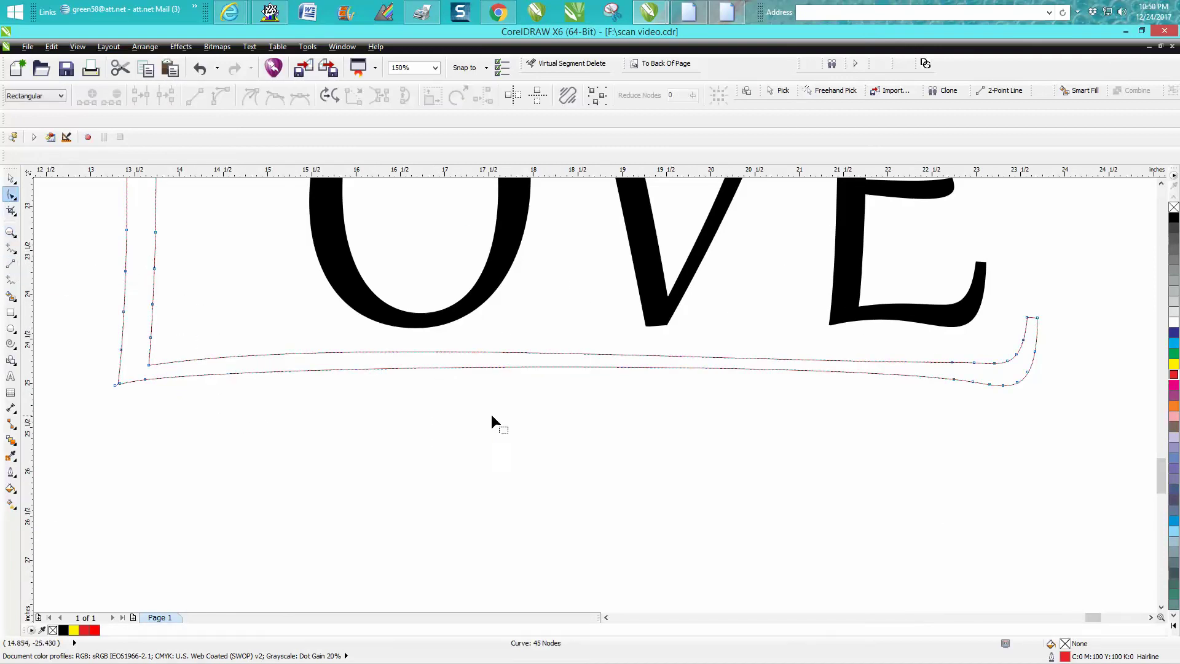
left_click_drag(950, 364, 1000, 391)
key("Delete")
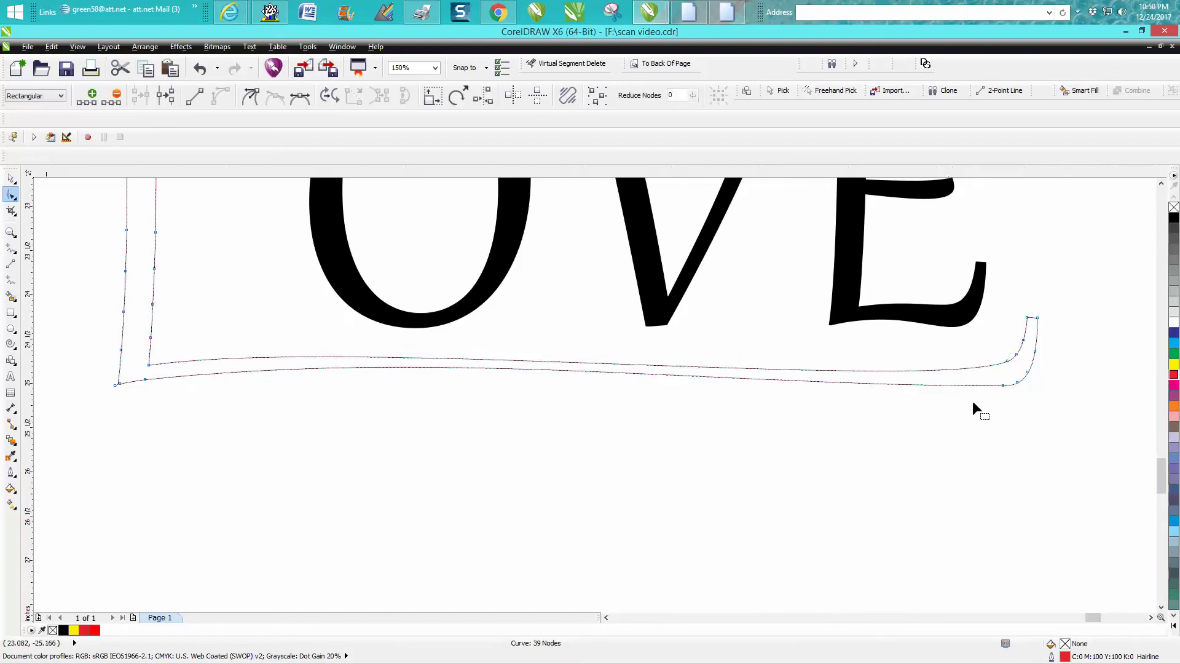
left_click(1001, 383)
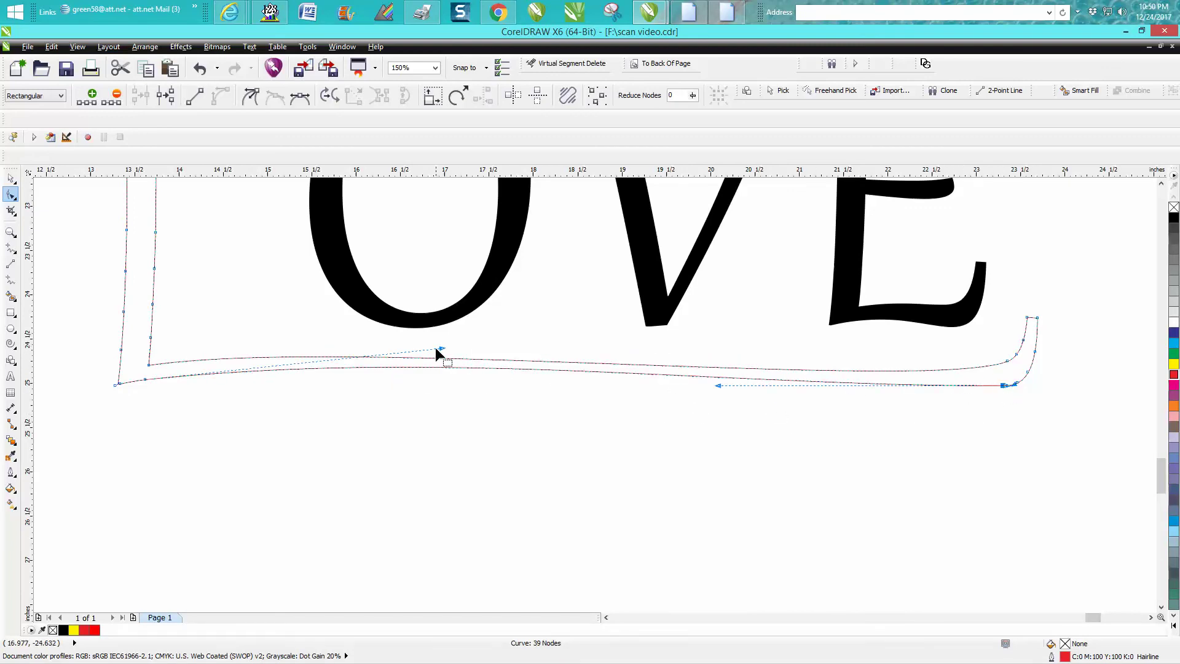
left_click_drag(440, 351, 440, 379)
scroll(494, 424, "down", 2)
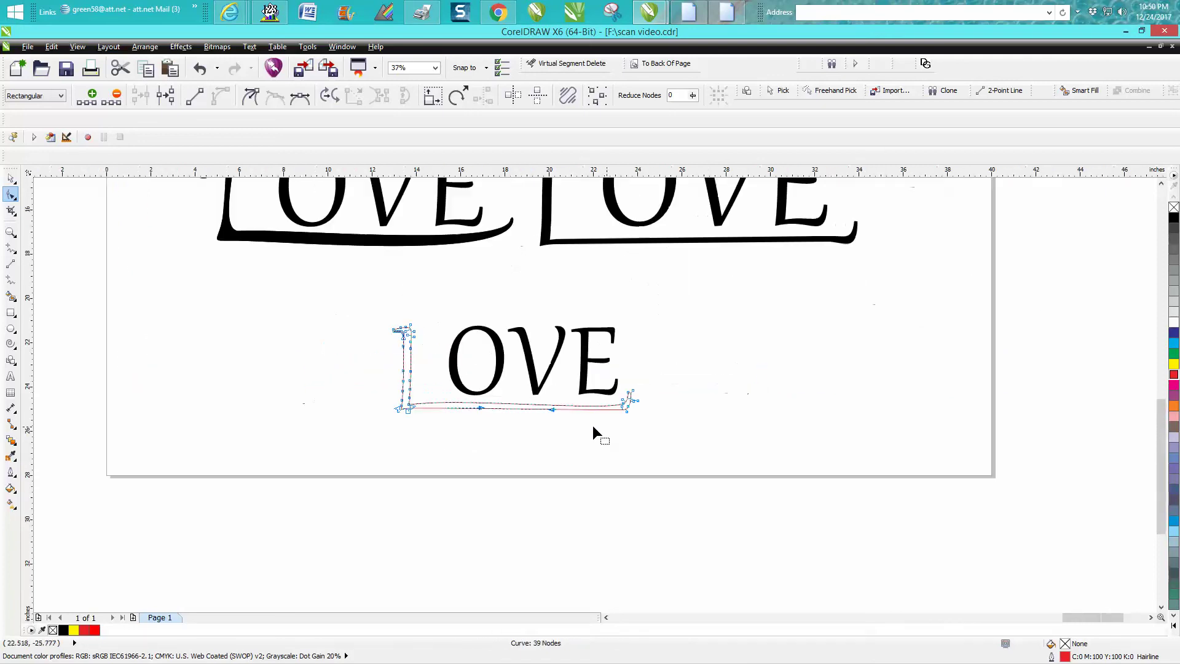
Fill the curved L solid black and remove its outline.
key("space")
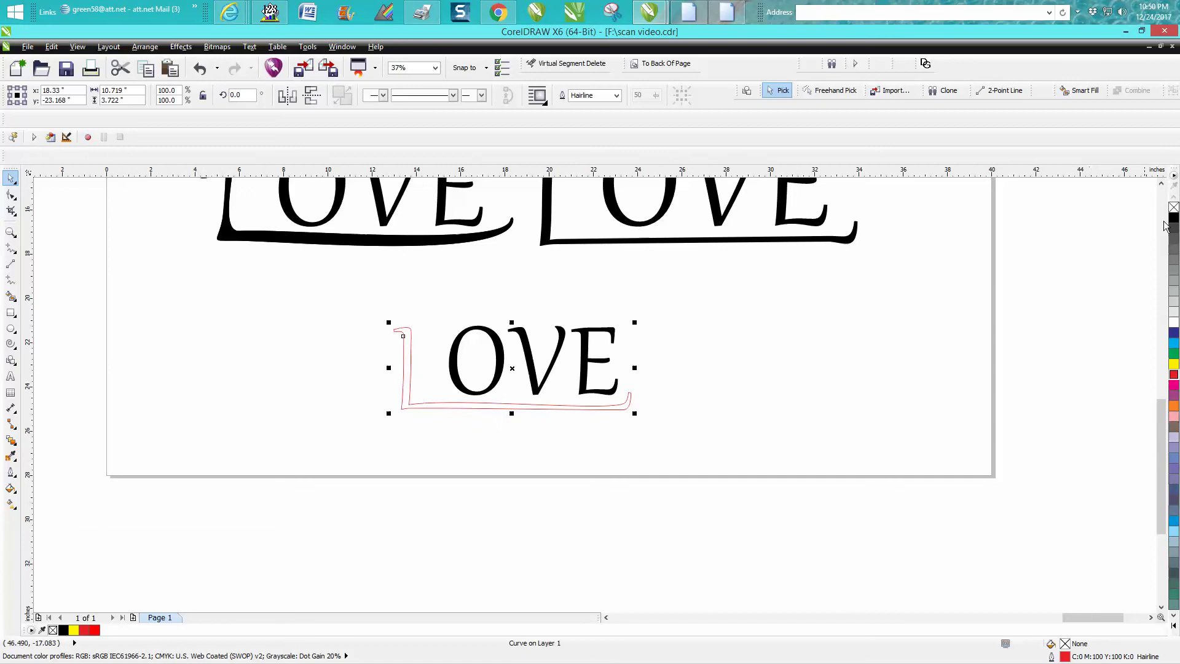
left_click(1174, 217)
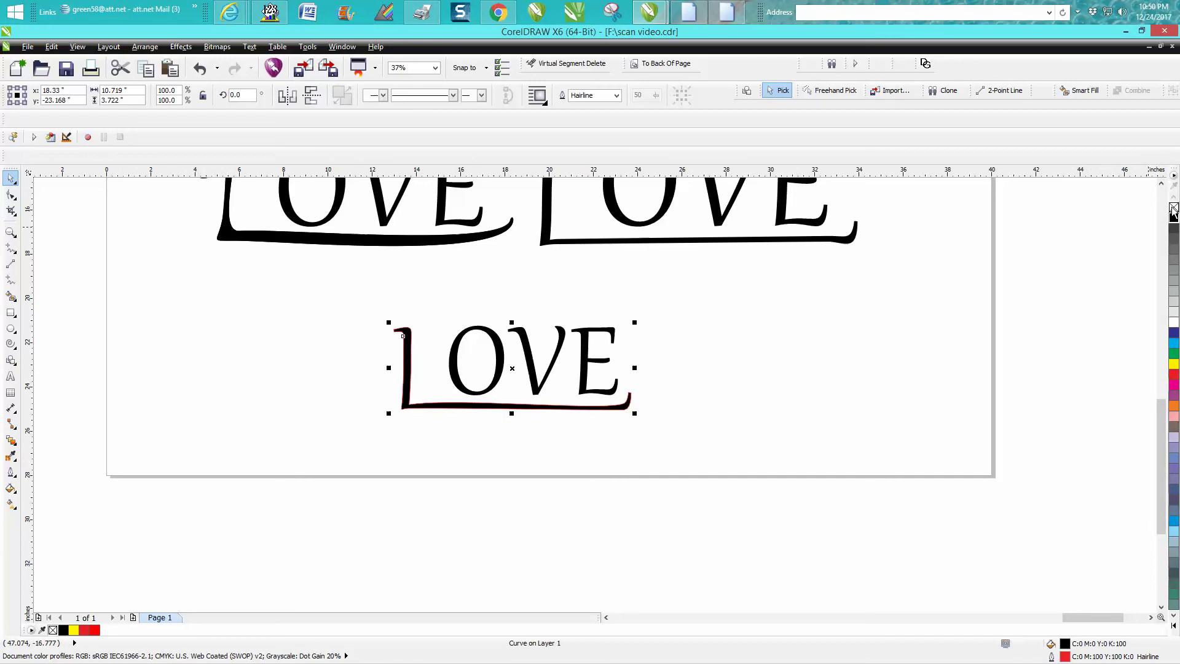
right_click(1174, 206)
Zoom in and smooth the underline's top edge near the inner corner.
left_click(11, 232)
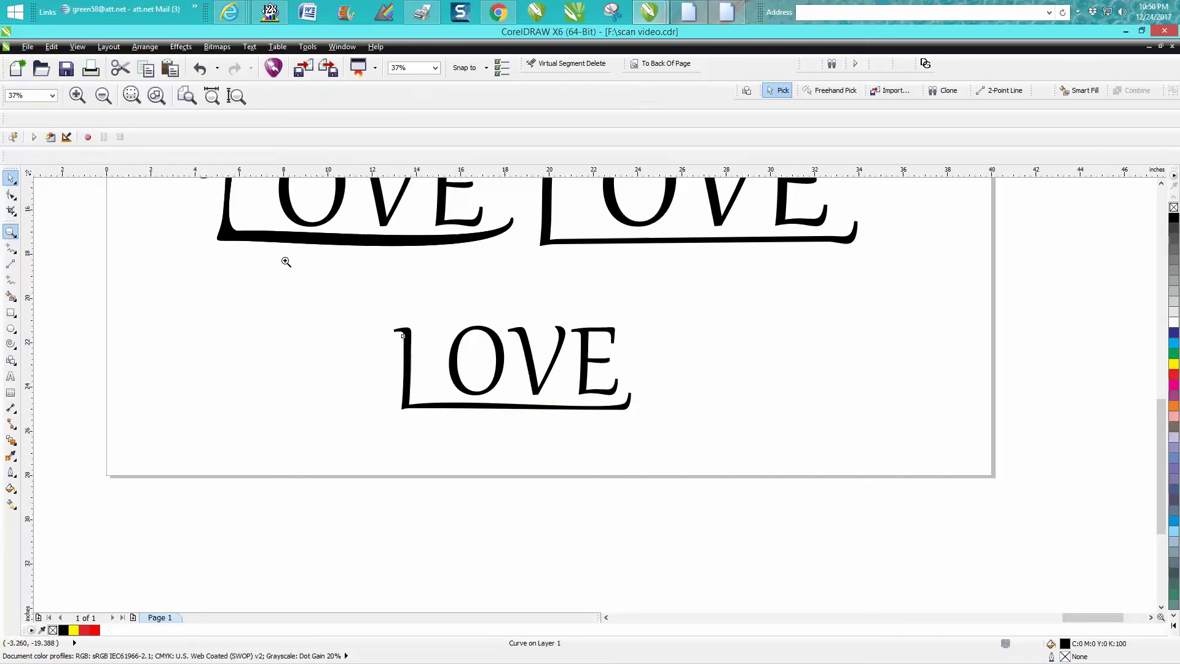
left_click_drag(369, 298, 741, 437)
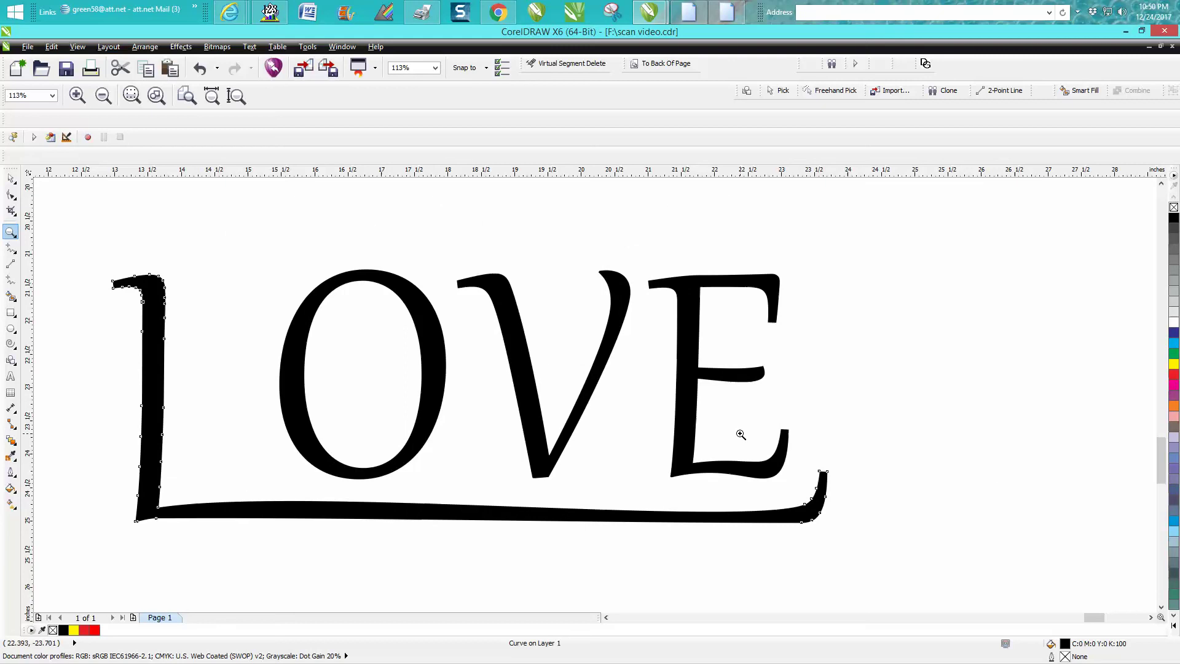
left_click(12, 195)
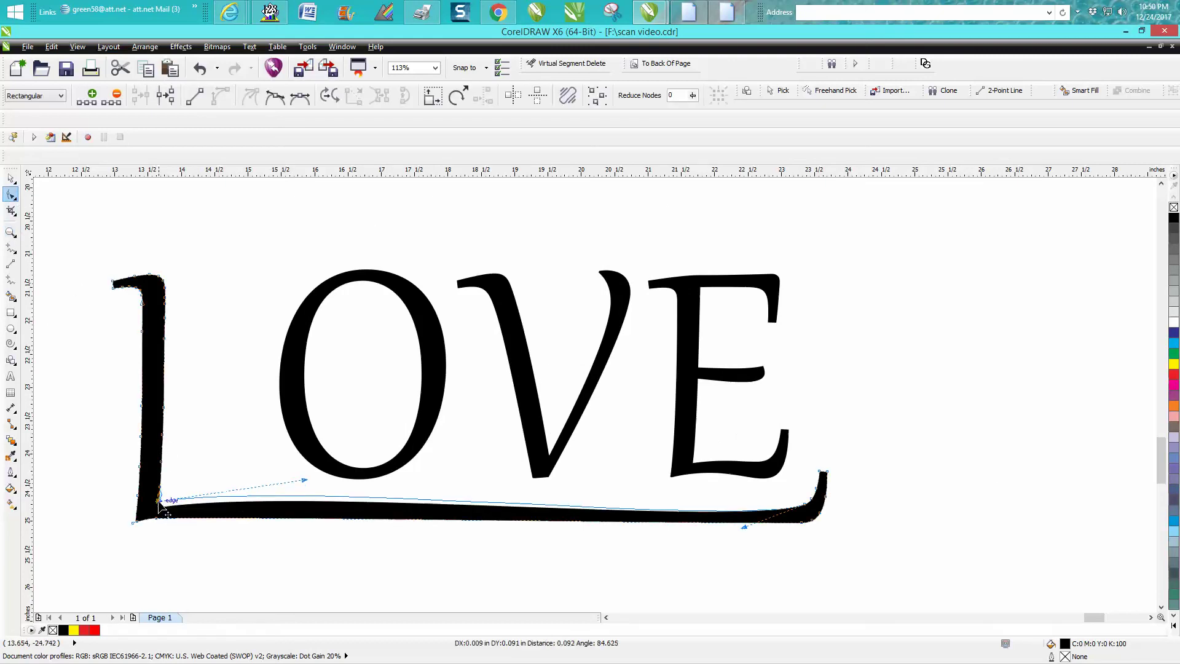
left_click_drag(166, 521, 281, 572)
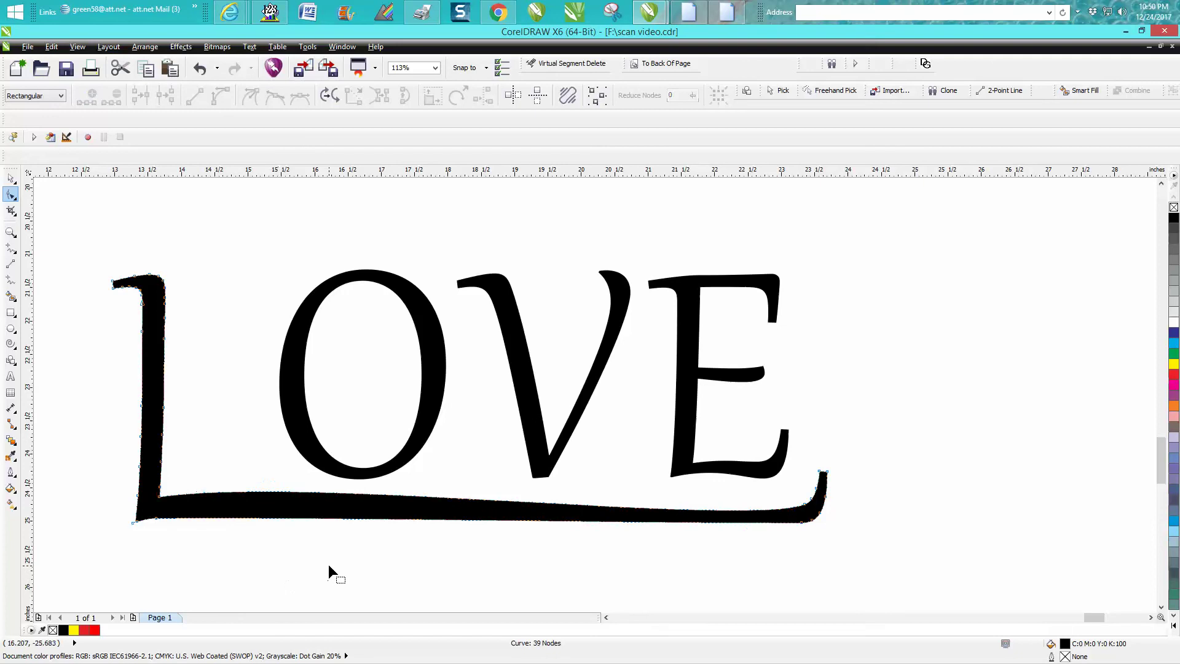